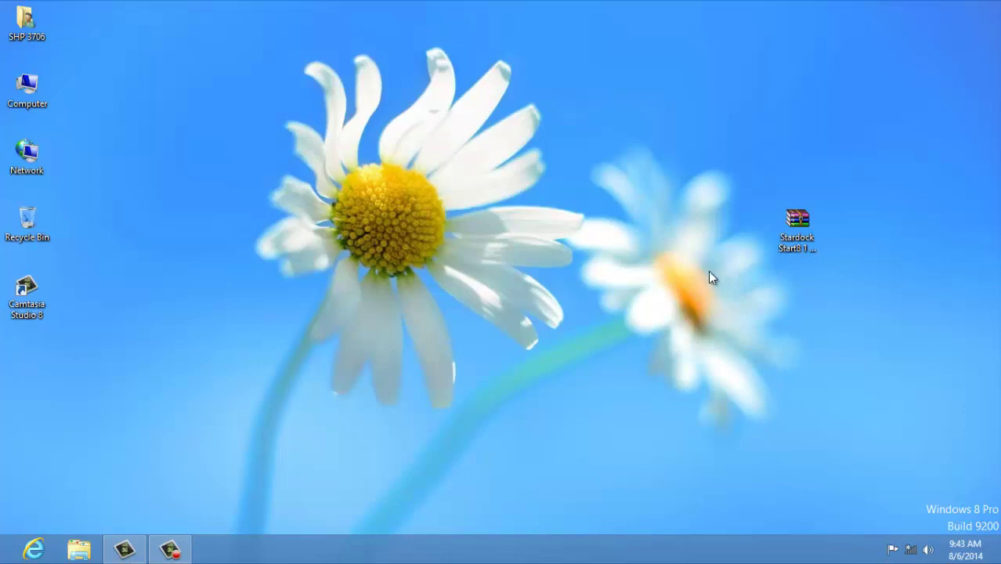
pyautogui.rightClick(569, 237)
pyautogui.click(608, 277)
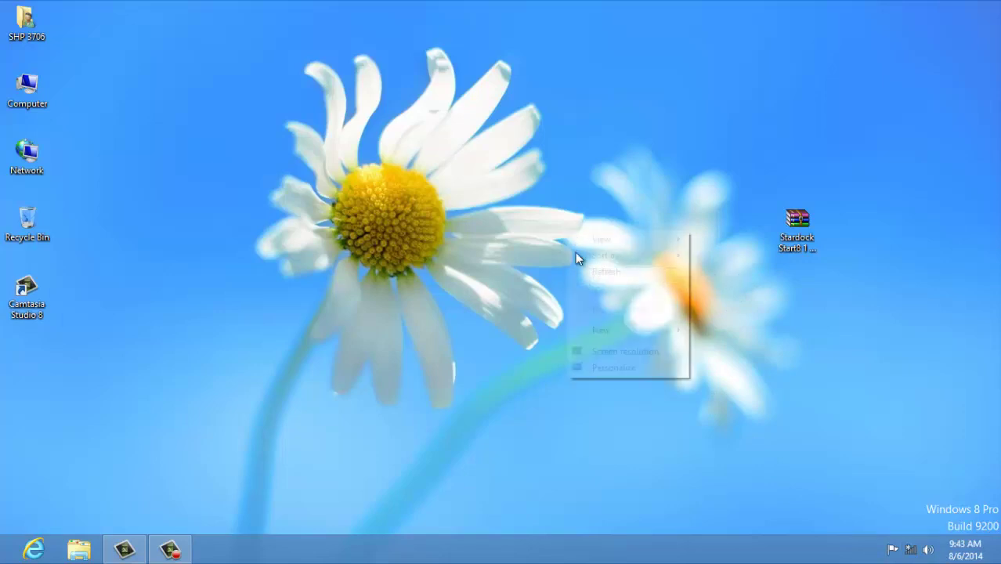
pyautogui.rightClick(576, 233)
pyautogui.click(596, 276)
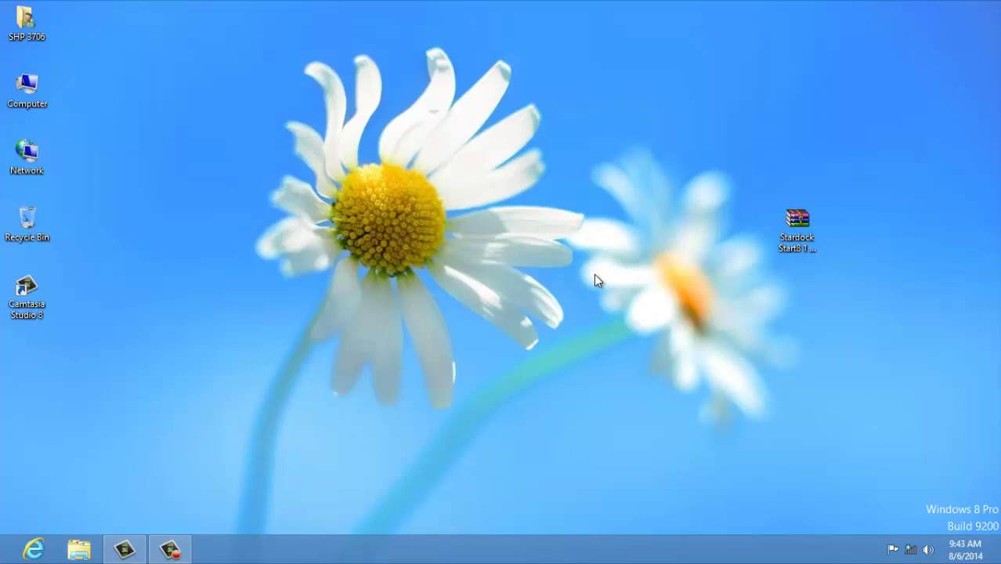
# Extract the Stardock Start8 1 (Working) archive into its own folder and move that folder to the middle of the desktop.
pyautogui.click(797, 223)
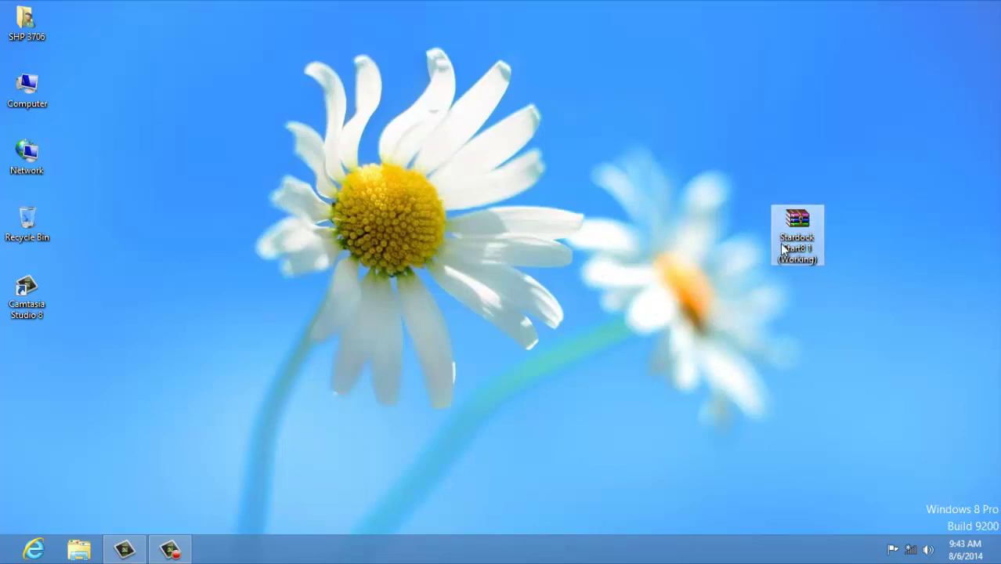
pyautogui.rightClick(795, 229)
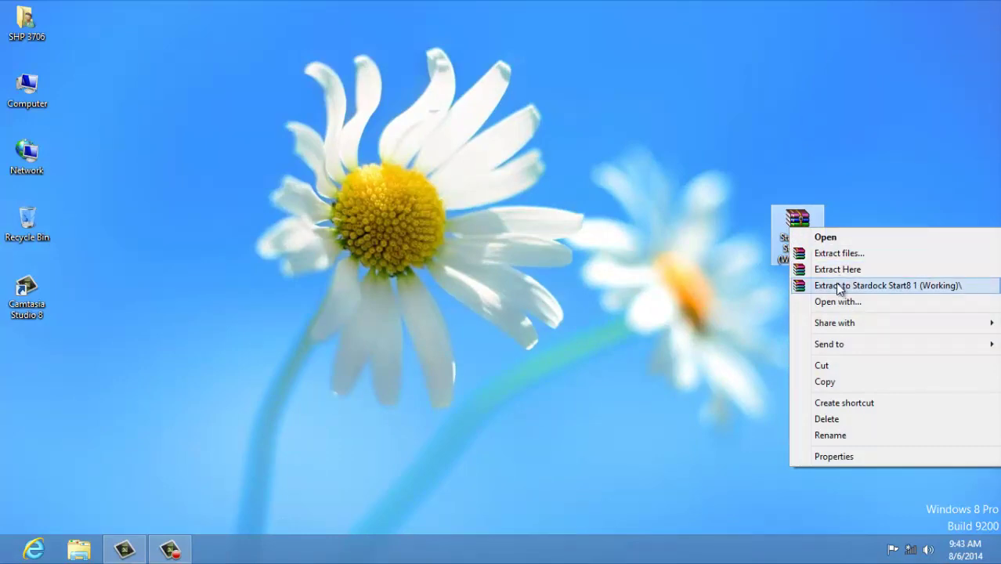
pyautogui.click(838, 287)
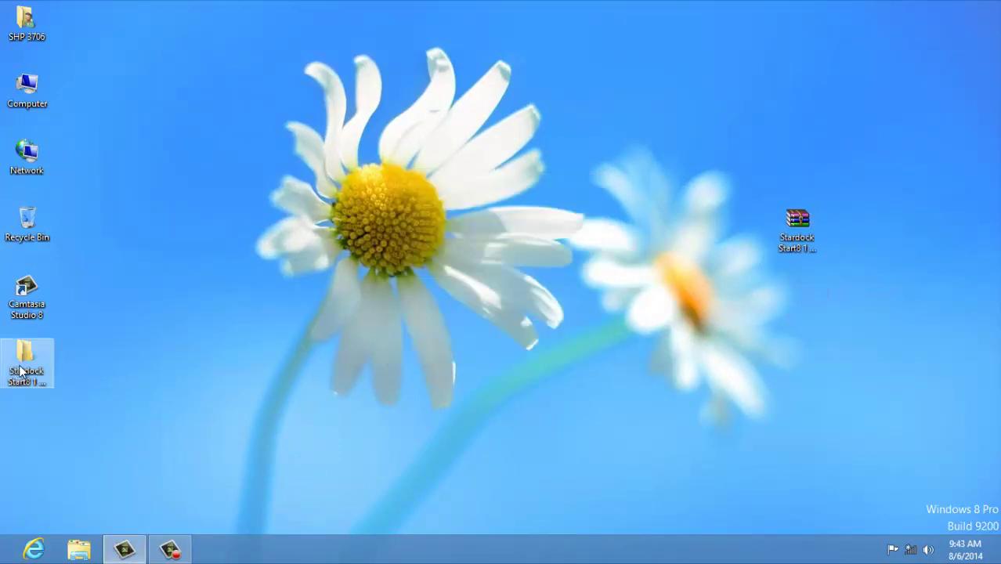
pyautogui.moveTo(27, 359); pyautogui.dragTo(471, 322)
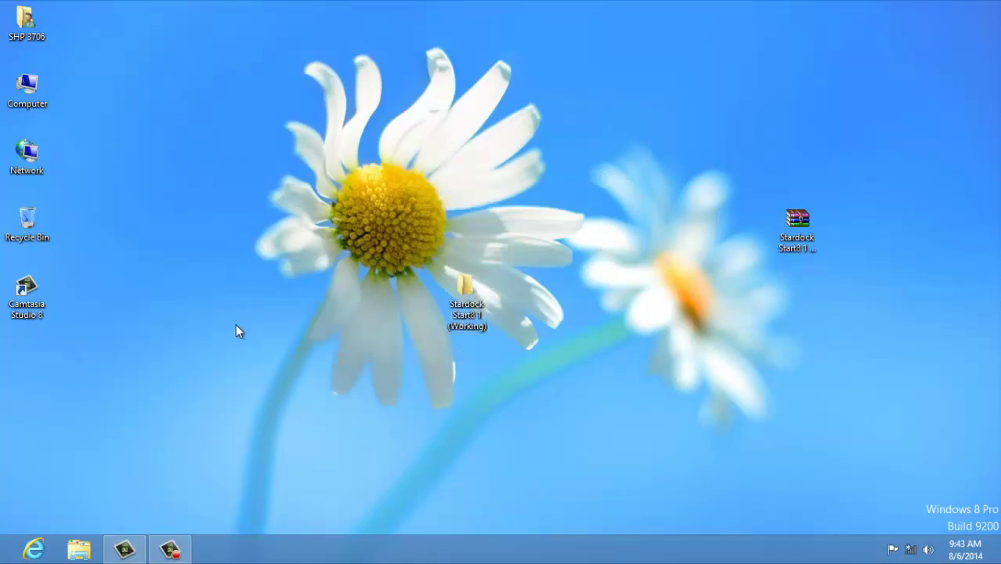
# Examine the list of Windows services in Computer Management, then close it.
pyautogui.rightClick(24, 90)
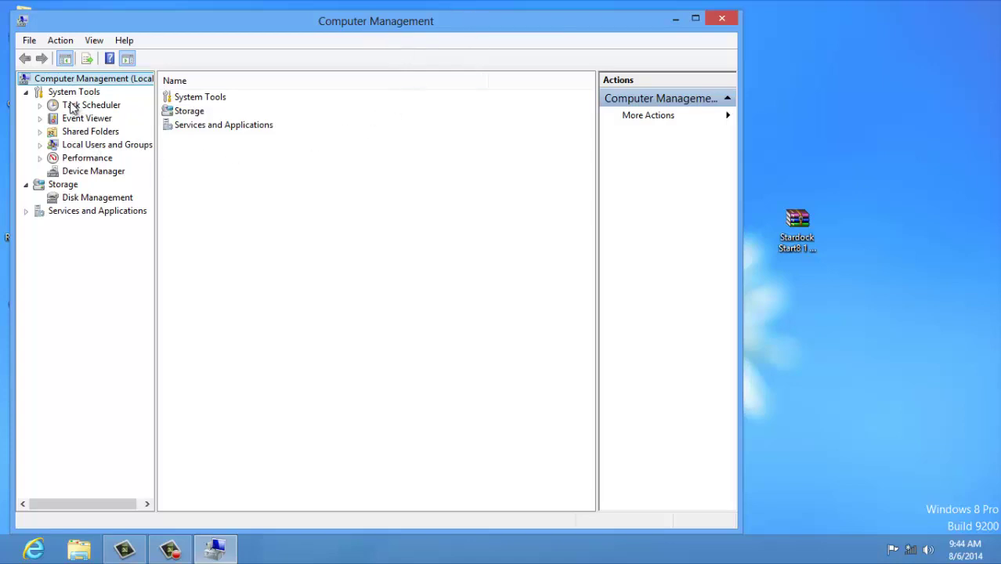
pyautogui.click(26, 93)
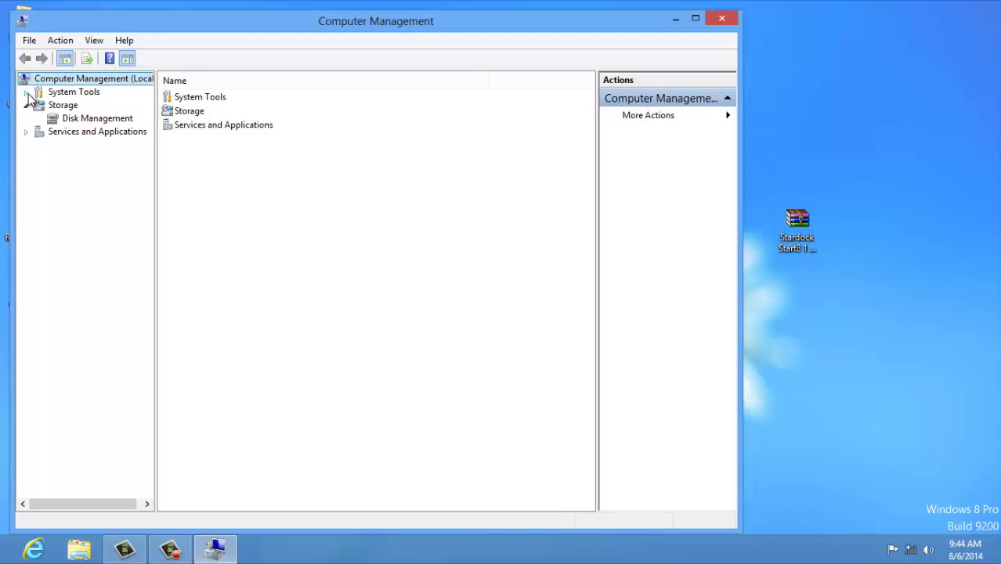
pyautogui.click(26, 107)
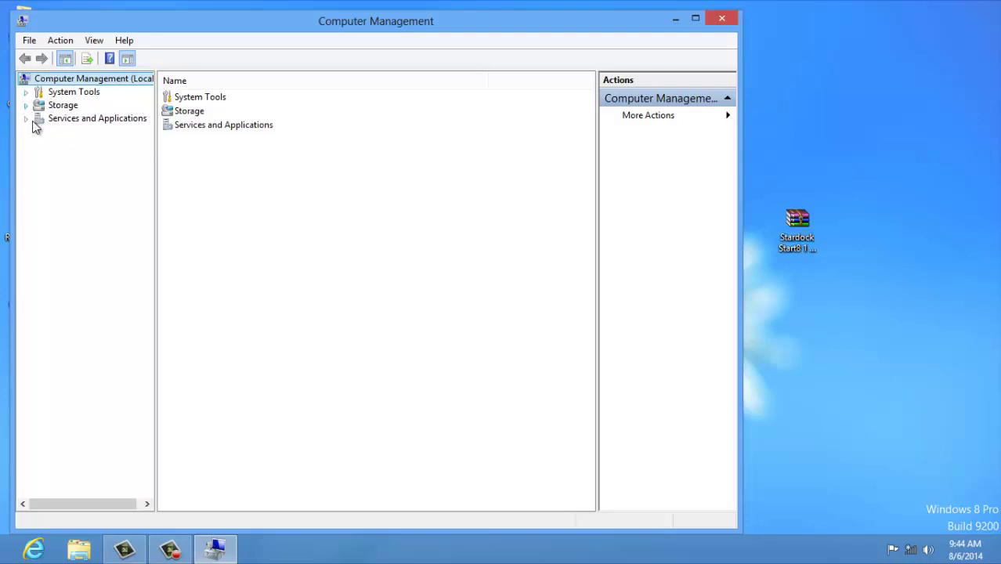
pyautogui.click(27, 120)
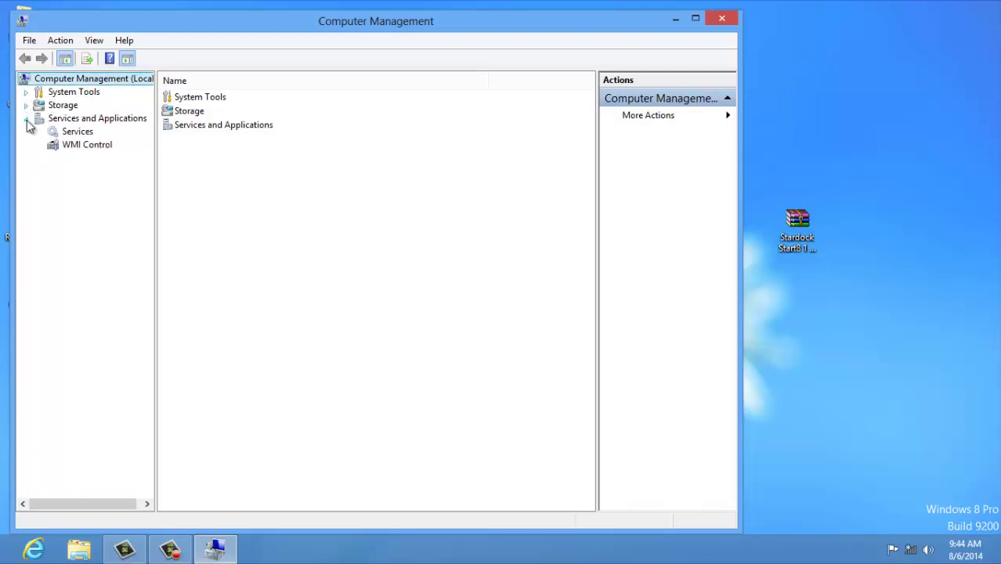
pyautogui.click(84, 133)
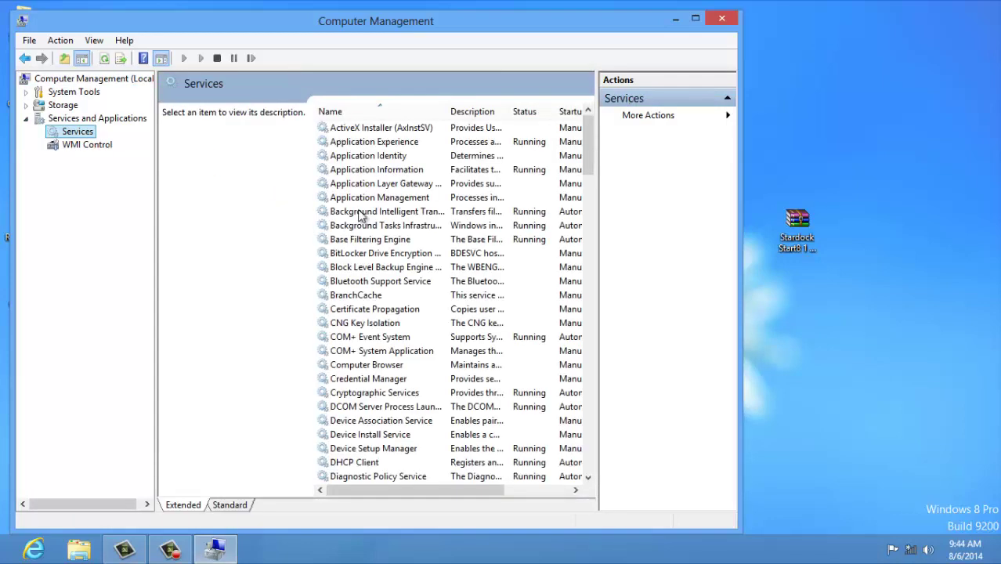
pyautogui.click(407, 339)
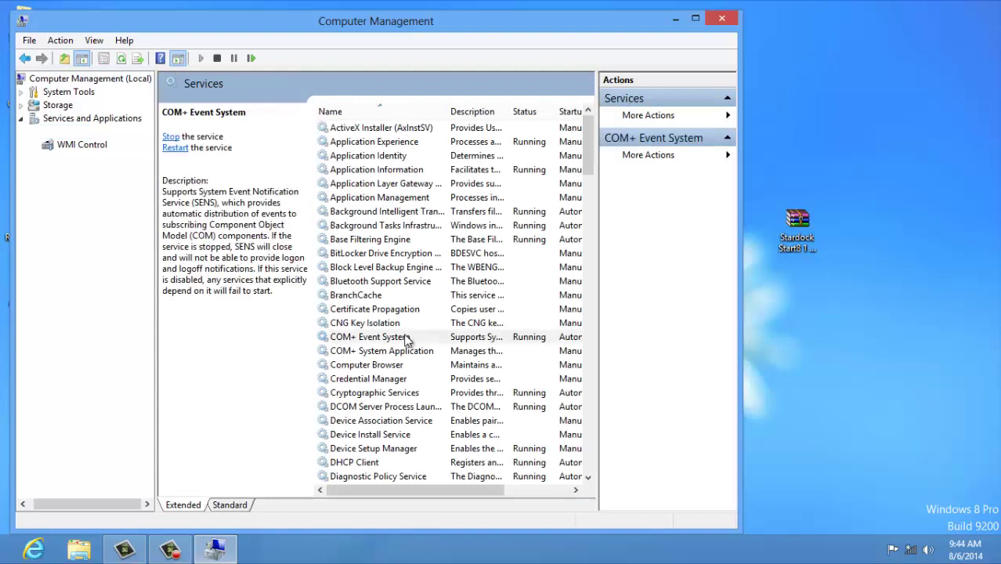
pyautogui.scroll(-3, 412, 188)
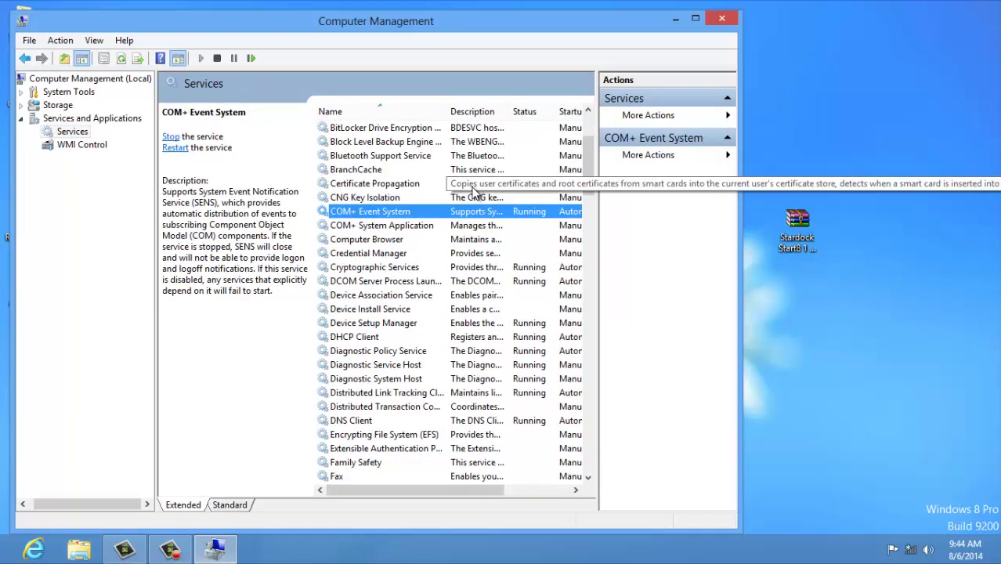
pyautogui.scroll(-5, 502, 211)
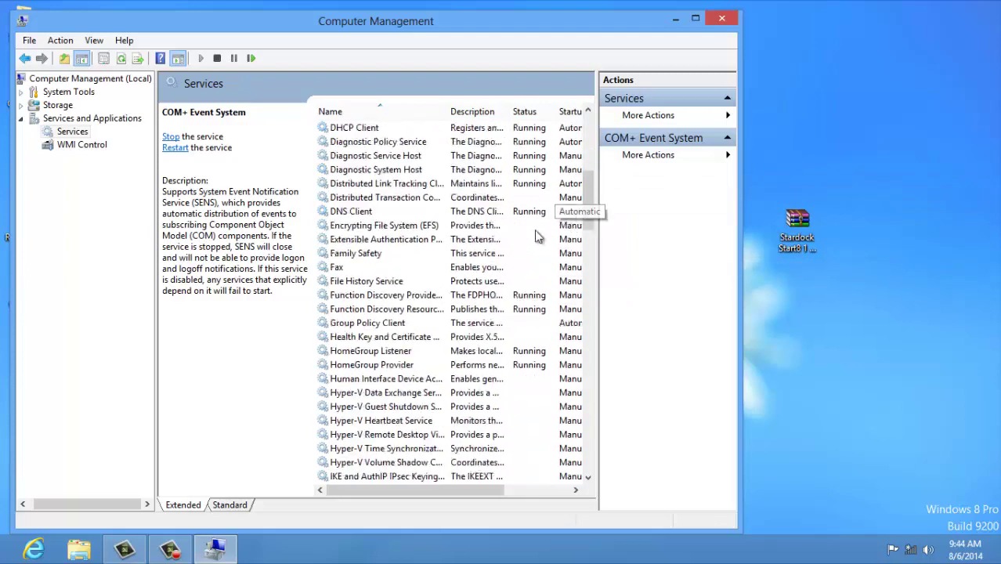
pyautogui.scroll(-12, 538, 237)
pyautogui.scroll(3, 509, 222)
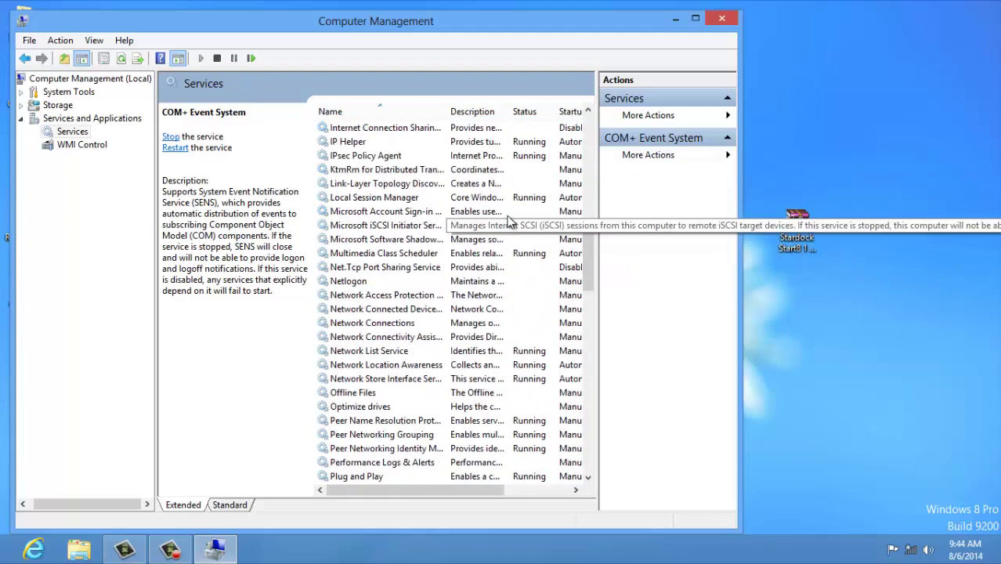
pyautogui.click(723, 21)
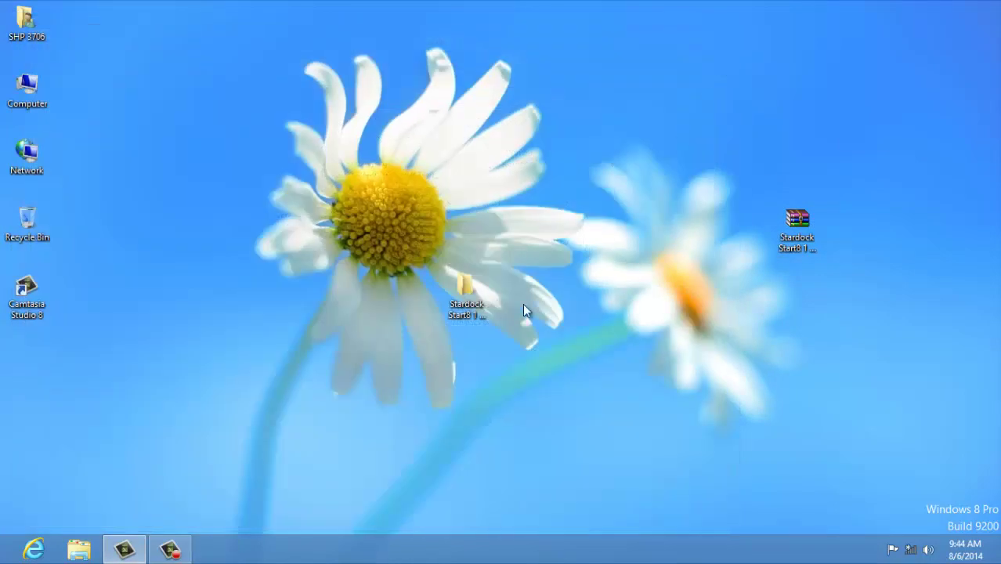
# Extract the Stardock Start8 1.16 Final incl Patch archive inside the extracted folder into its own folder and open that folder.
pyautogui.doubleClick(467, 305)
pyautogui.doubleClick(375, 154)
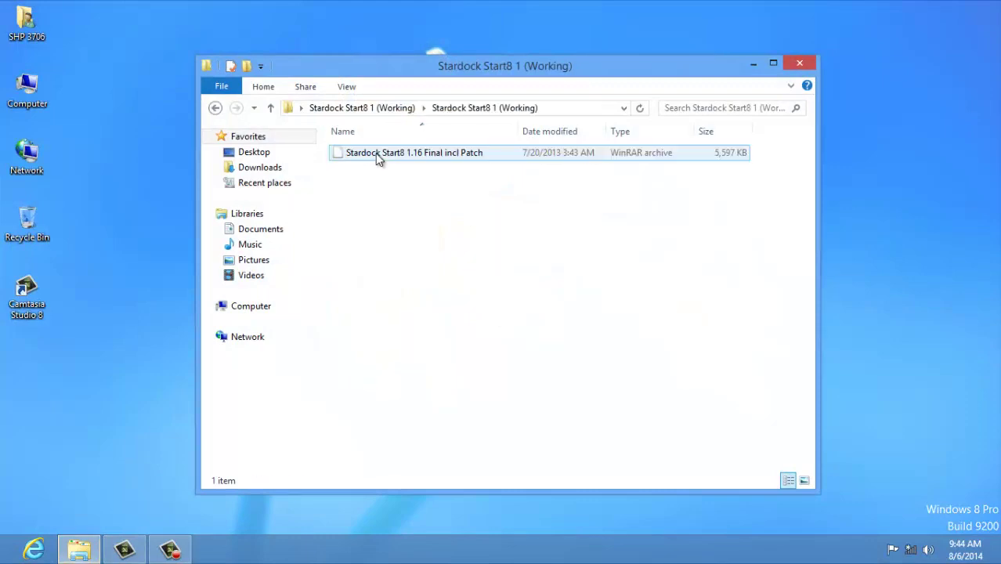
pyautogui.rightClick(392, 160)
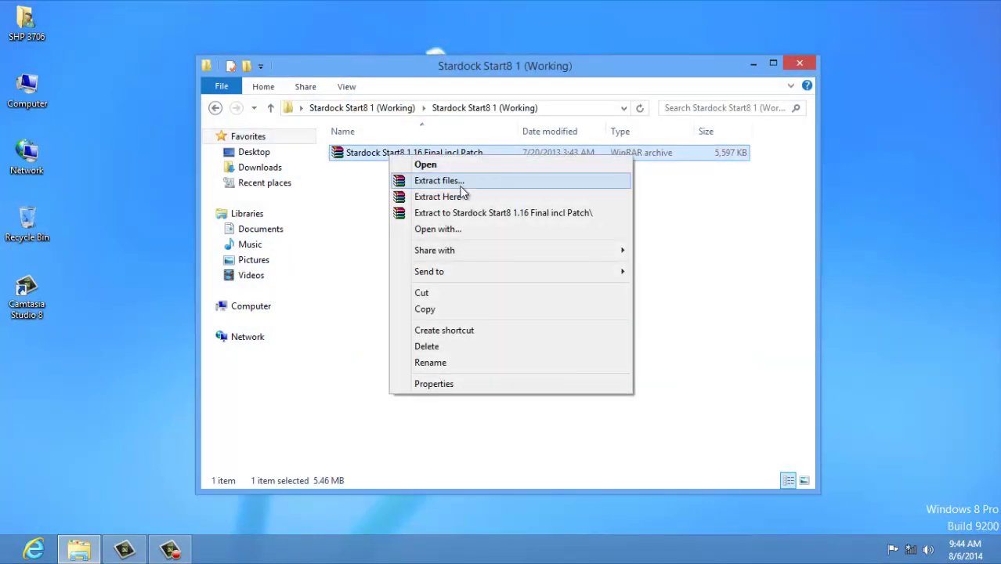
pyautogui.click(459, 212)
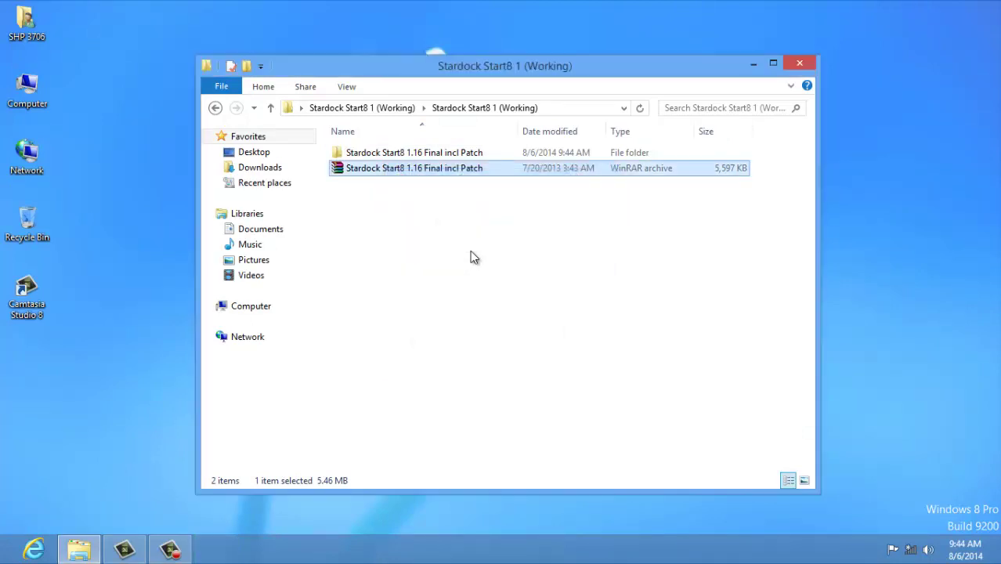
pyautogui.doubleClick(365, 153)
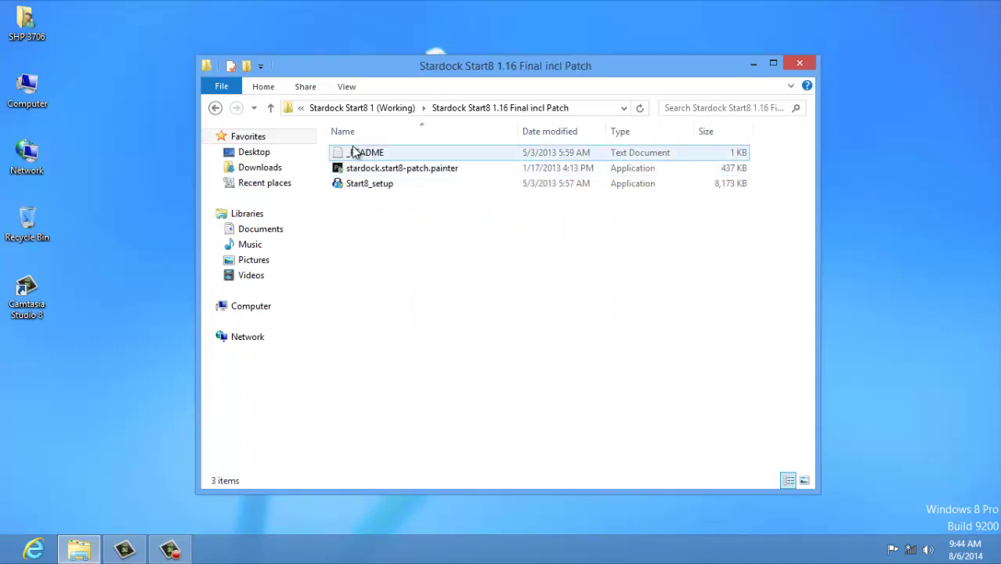
pyautogui.click(357, 155)
pyautogui.click(400, 210)
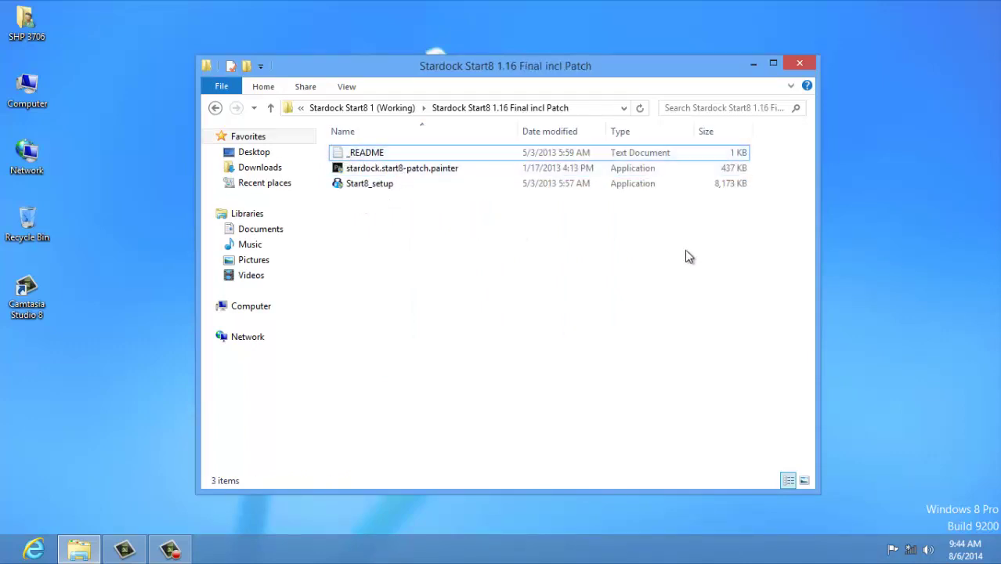
# Install Start8 with Start8_setup, agreeing to the license terms, and close the welcome window without starting the trial.
pyautogui.doubleClick(369, 185)
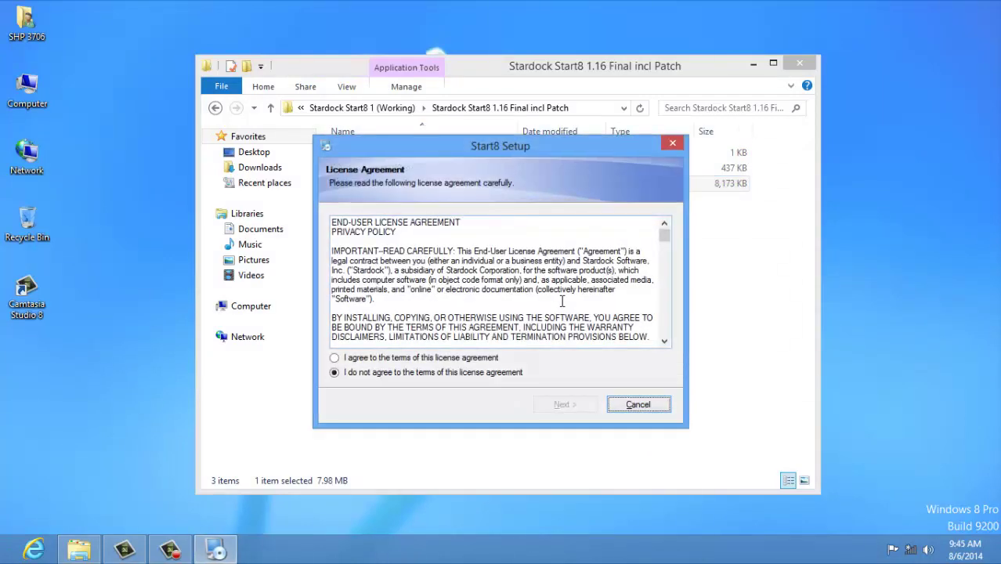
pyautogui.click(345, 359)
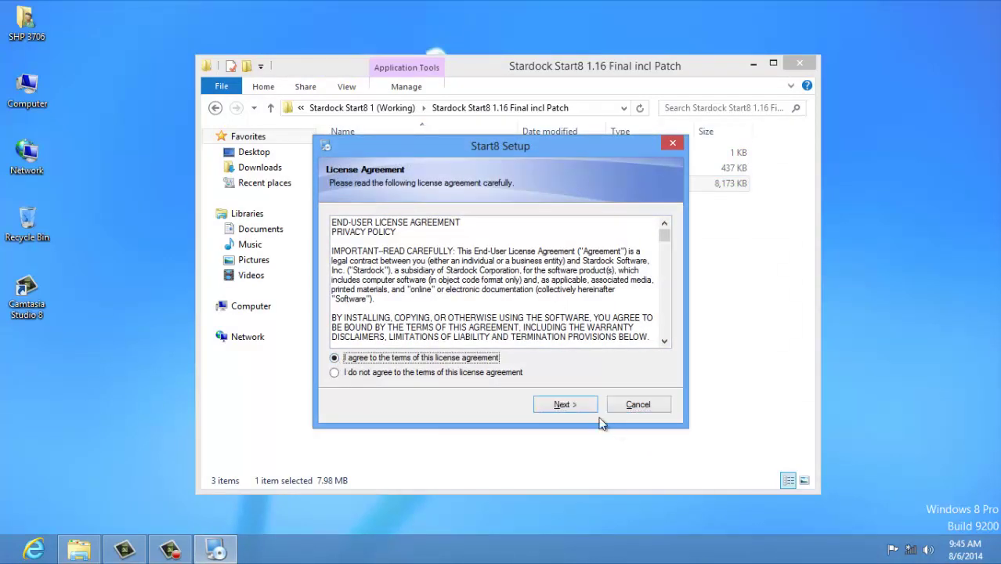
pyautogui.click(576, 406)
pyautogui.click(560, 407)
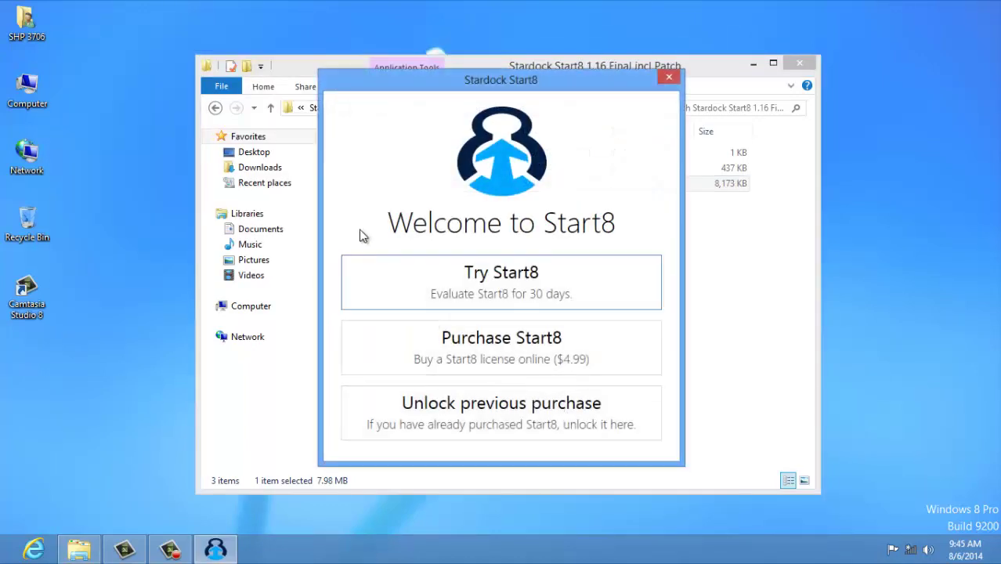
pyautogui.click(670, 76)
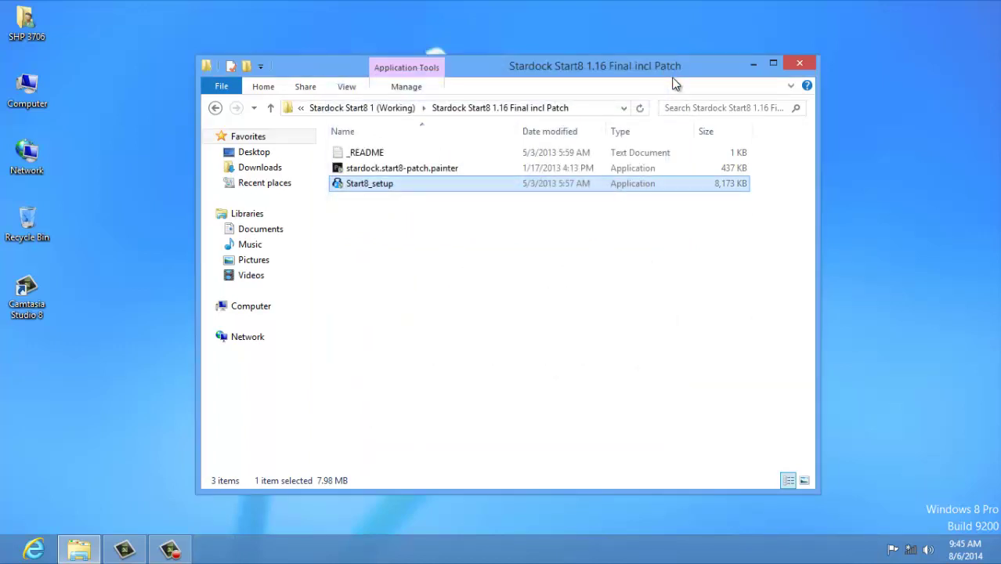
# Open the Services list in Computer Management and select the Stardock Start8 service.
pyautogui.rightClick(21, 100)
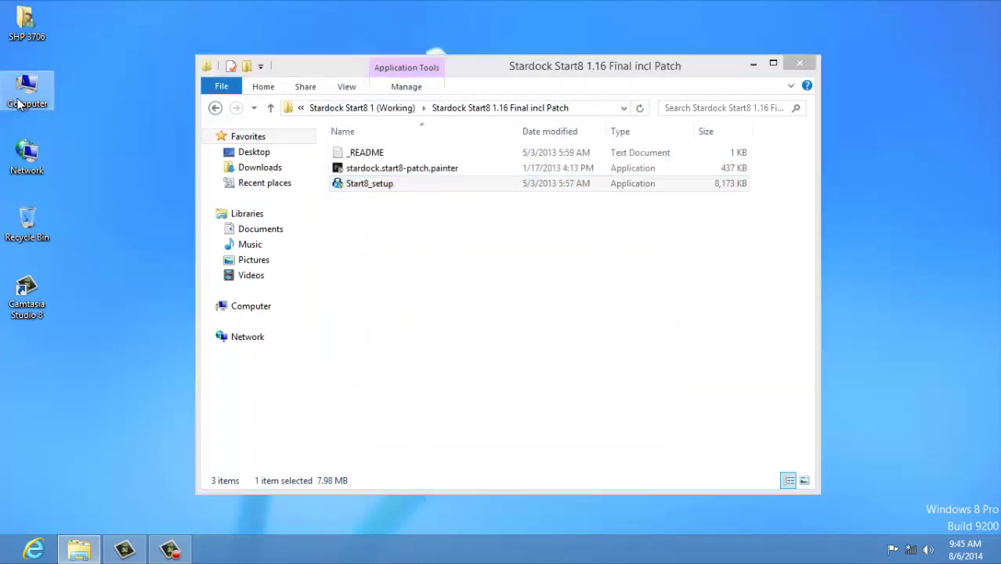
pyautogui.click(66, 141)
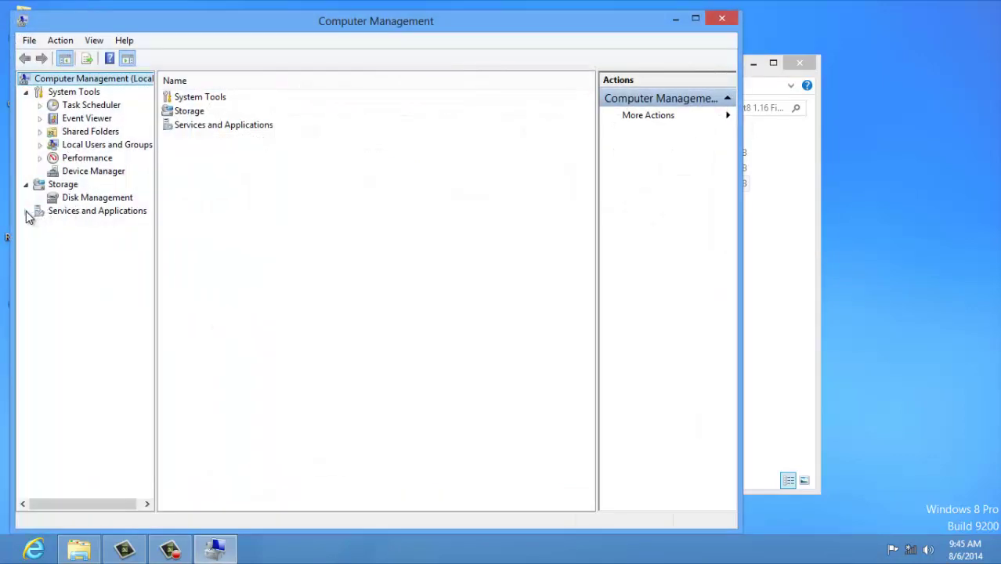
pyautogui.click(26, 211)
pyautogui.click(77, 225)
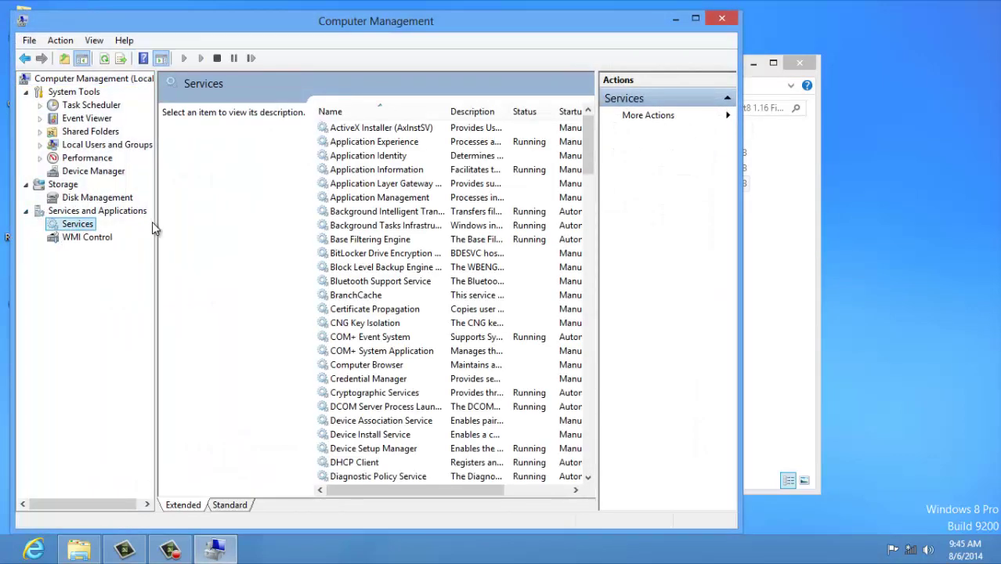
pyautogui.click(395, 156)
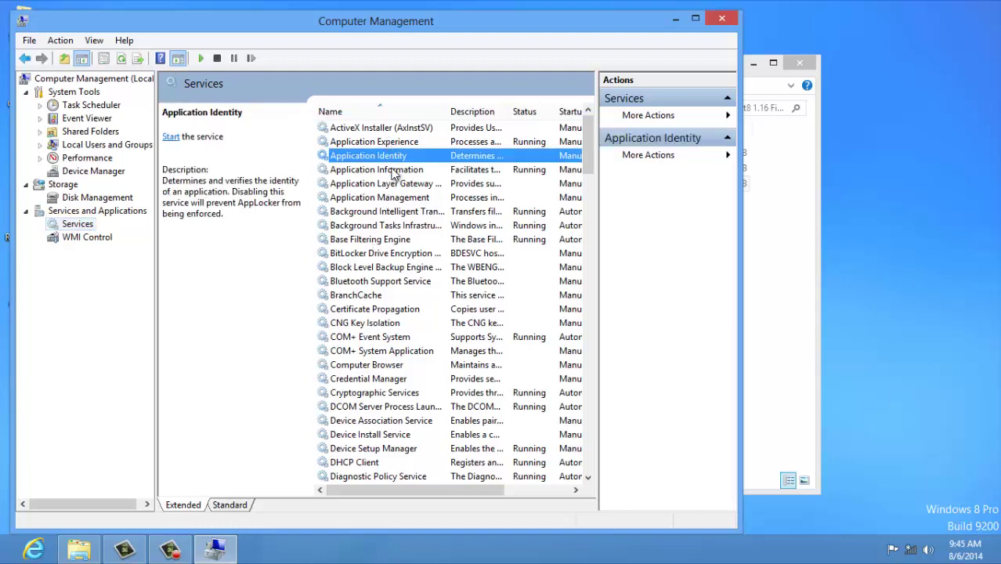
pyautogui.press('s')
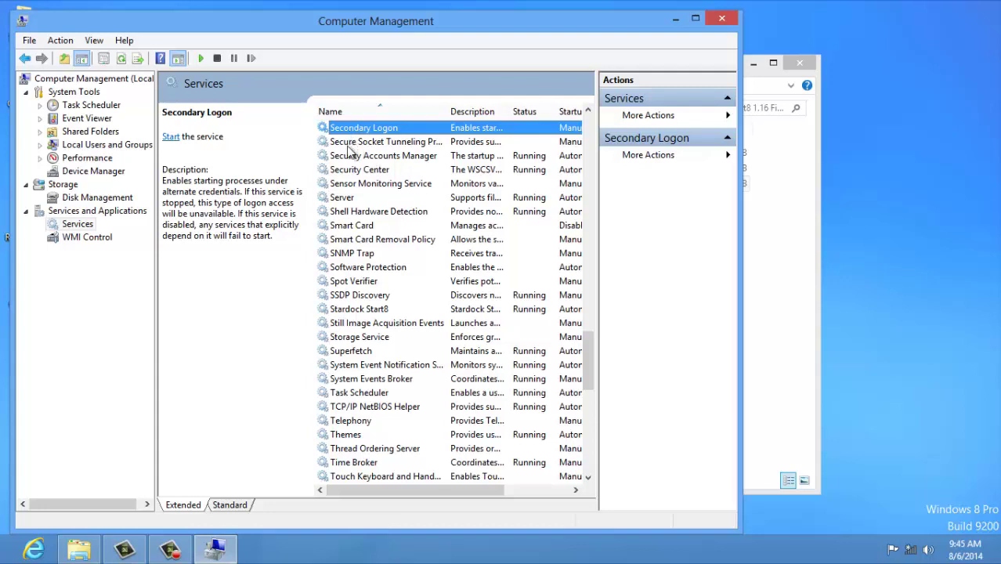
pyautogui.click(345, 311)
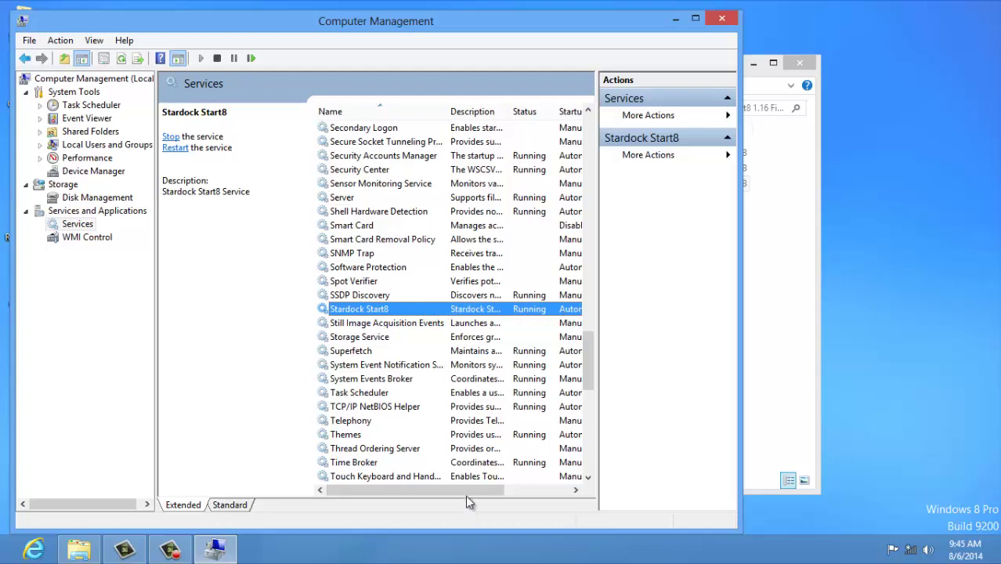
pyautogui.moveTo(466, 495); pyautogui.dragTo(342, 493)
# Stop the Stardock Start8 service and set its startup type to Disabled, applying the change and closing its properties.
pyautogui.doubleClick(372, 312)
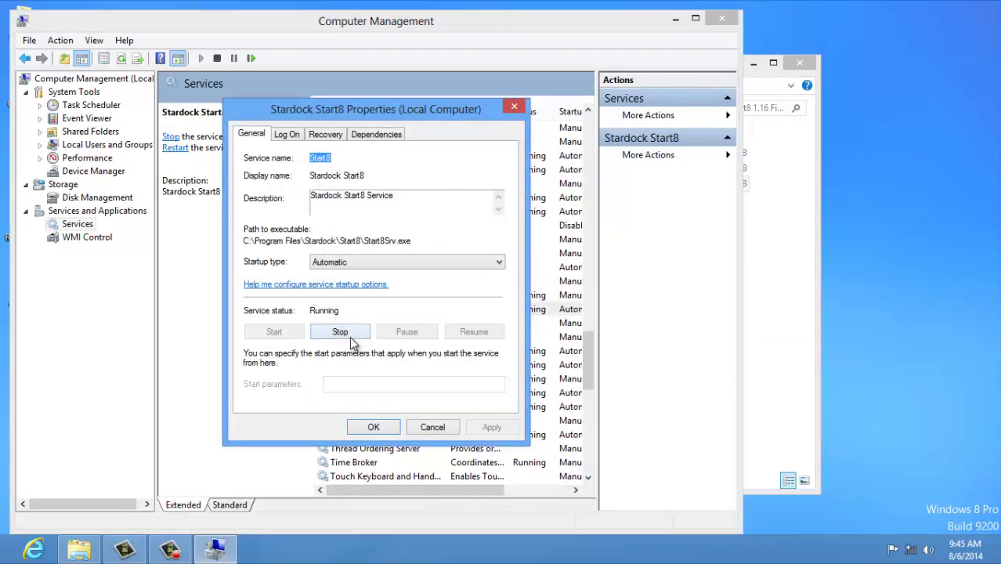
pyautogui.click(354, 336)
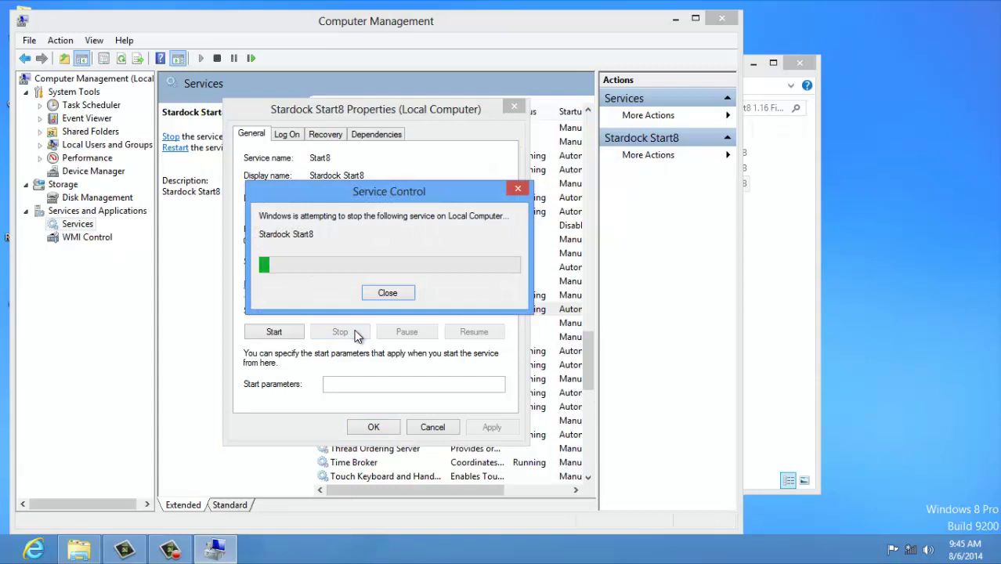
pyautogui.click(418, 265)
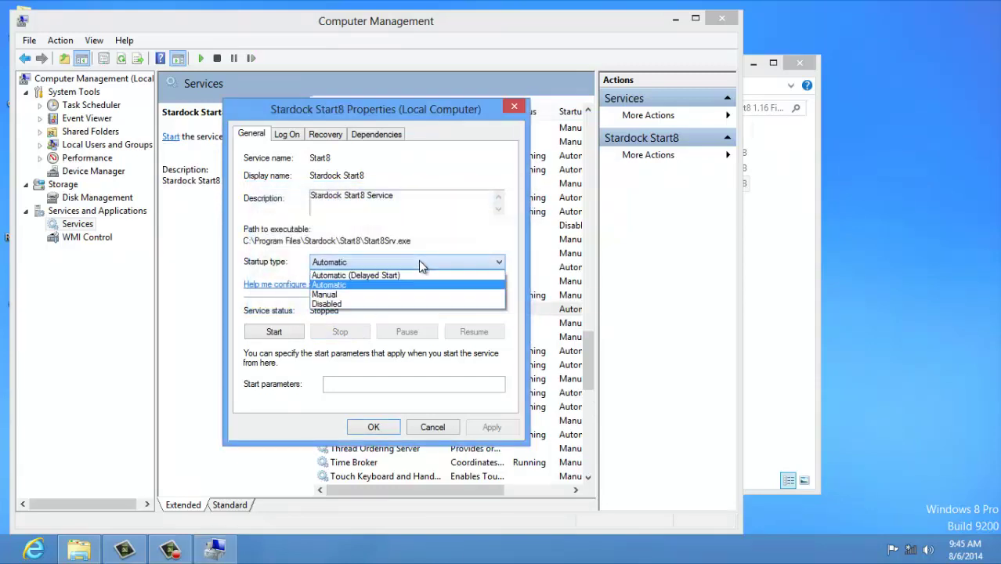
pyautogui.click(372, 305)
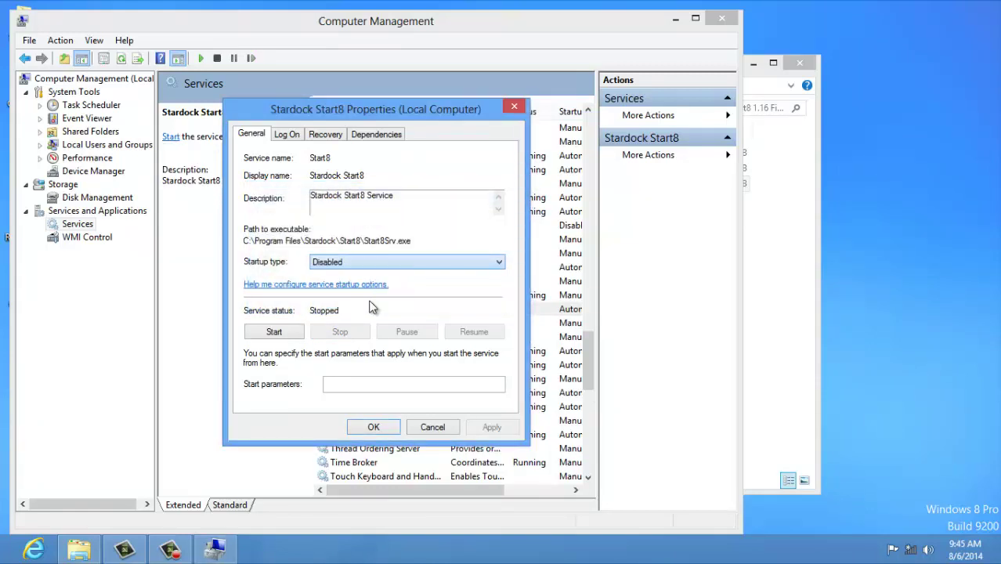
pyautogui.click(491, 429)
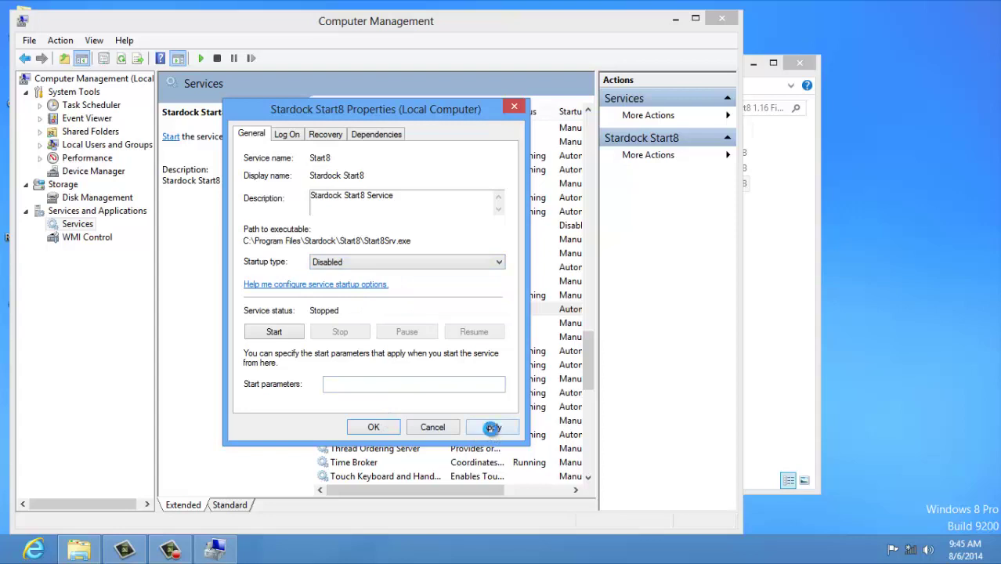
pyautogui.click(374, 428)
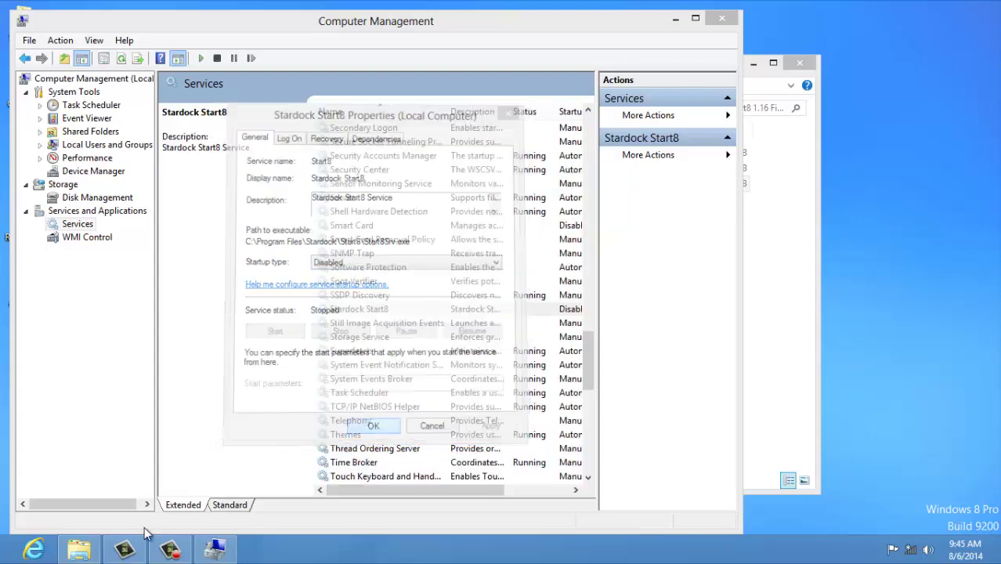
pyautogui.click(171, 551)
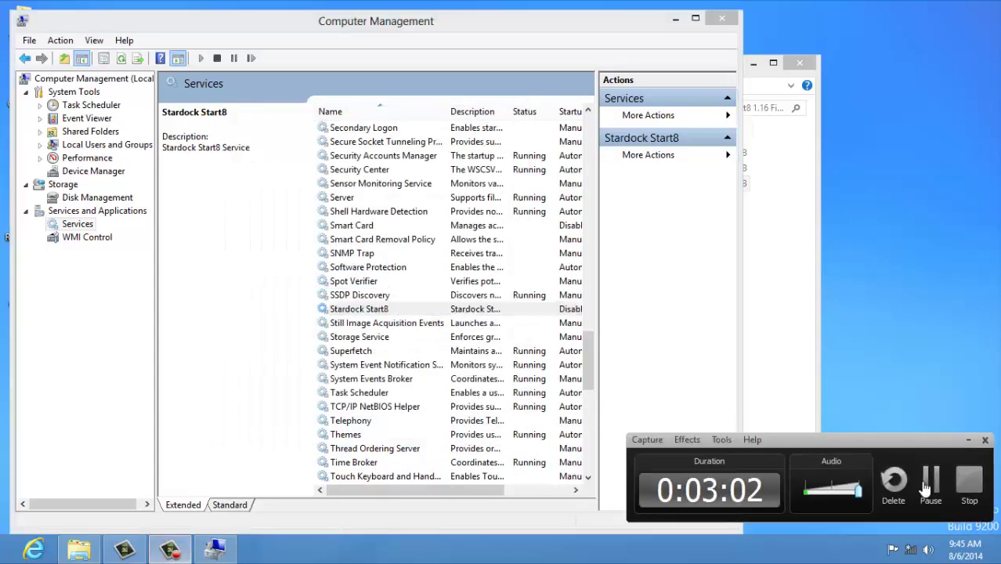
pyautogui.click(933, 482)
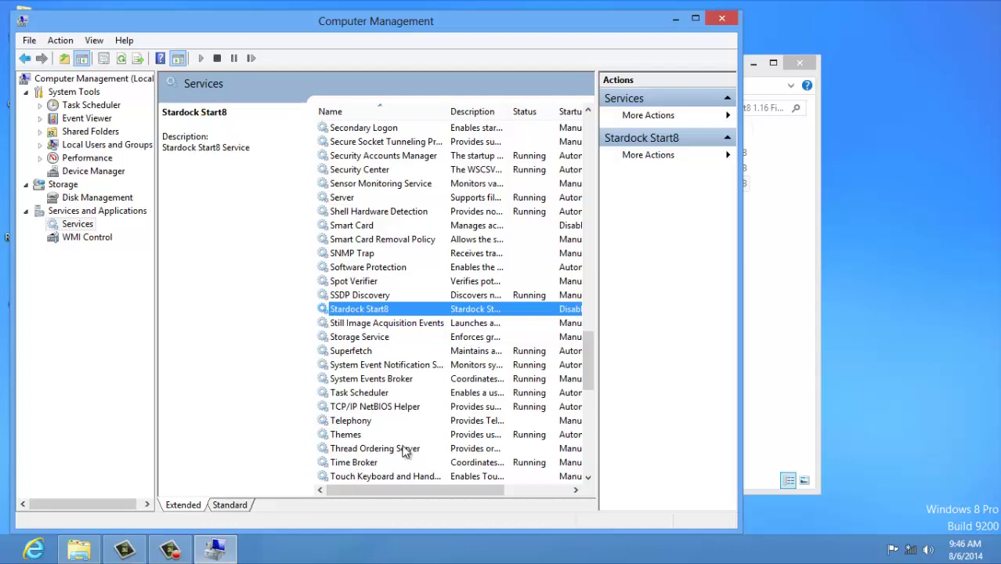
# Close Computer Management and copy the stardock.start8-patch.painter application from the Stardock Start8 1.16 Final incl Patch folder.
pyautogui.click(720, 18)
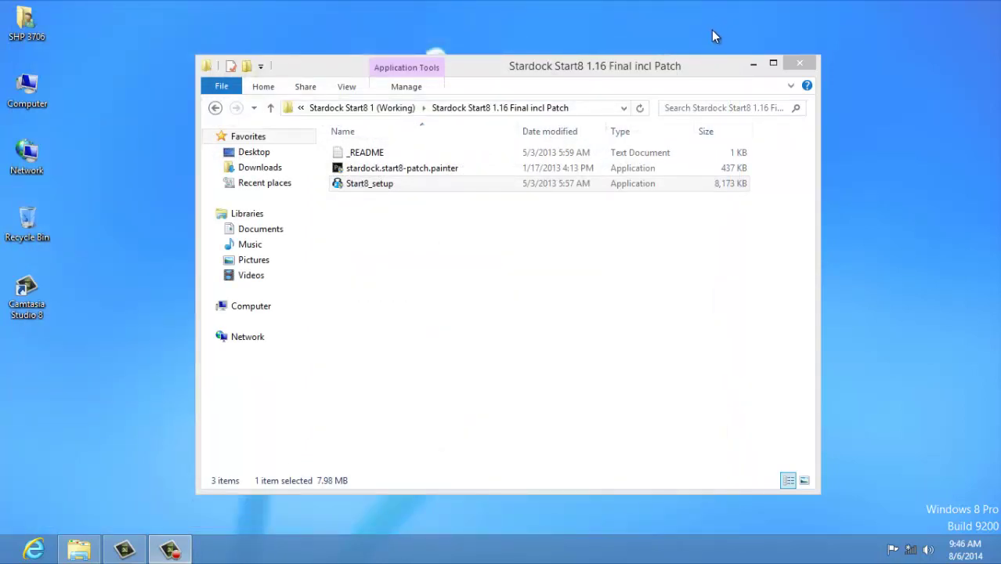
pyautogui.rightClick(374, 167)
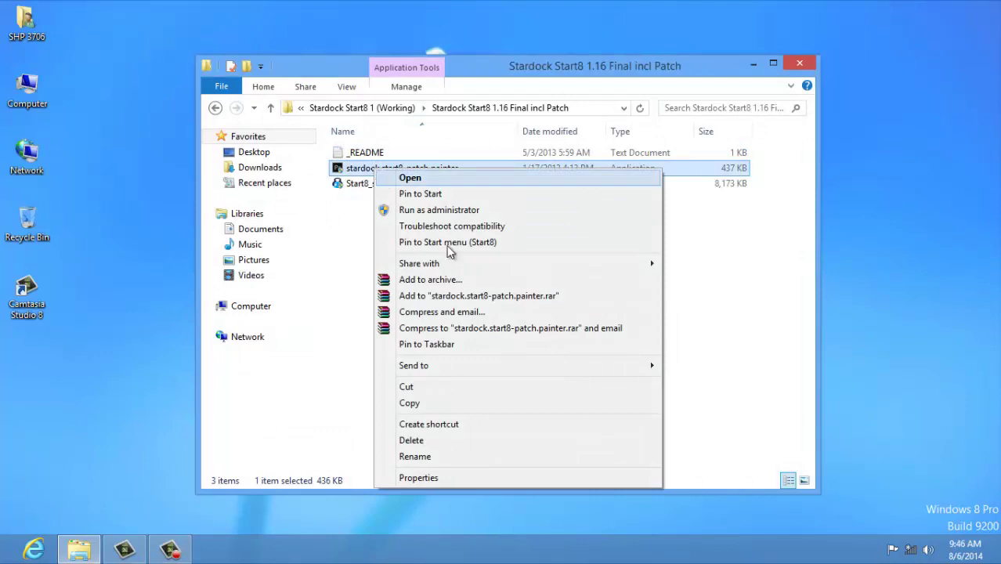
pyautogui.click(428, 404)
# Paste the copied patch application into C:\Program Files\Stardock\Start8 with administrator permission, and close the folder window.
pyautogui.click(252, 315)
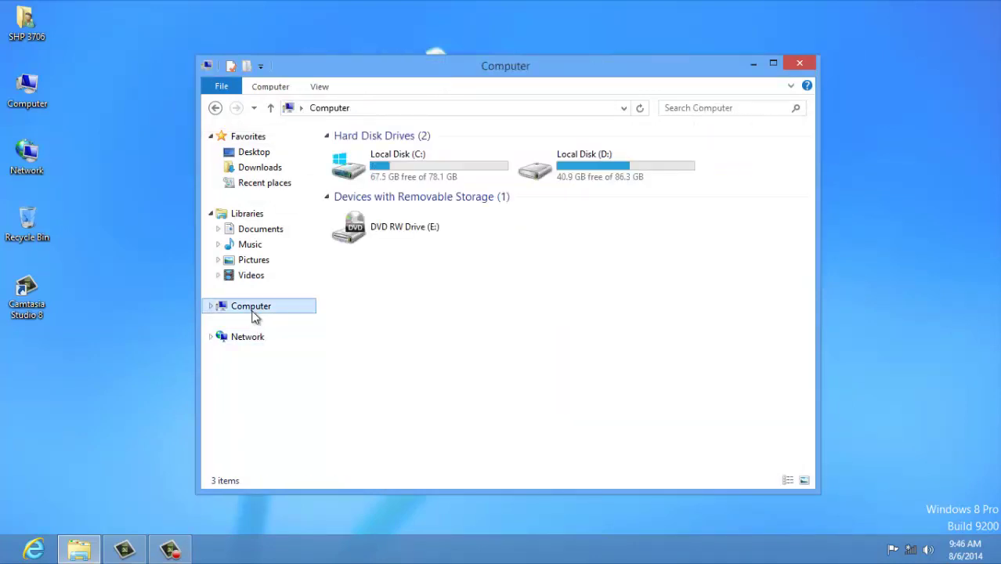
pyautogui.doubleClick(438, 183)
pyautogui.doubleClick(386, 173)
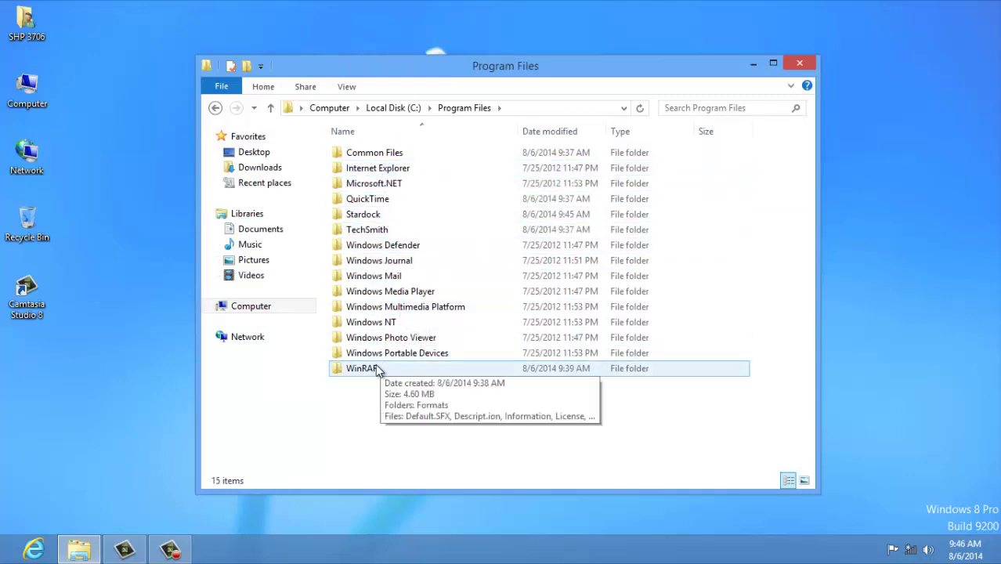
pyautogui.doubleClick(368, 215)
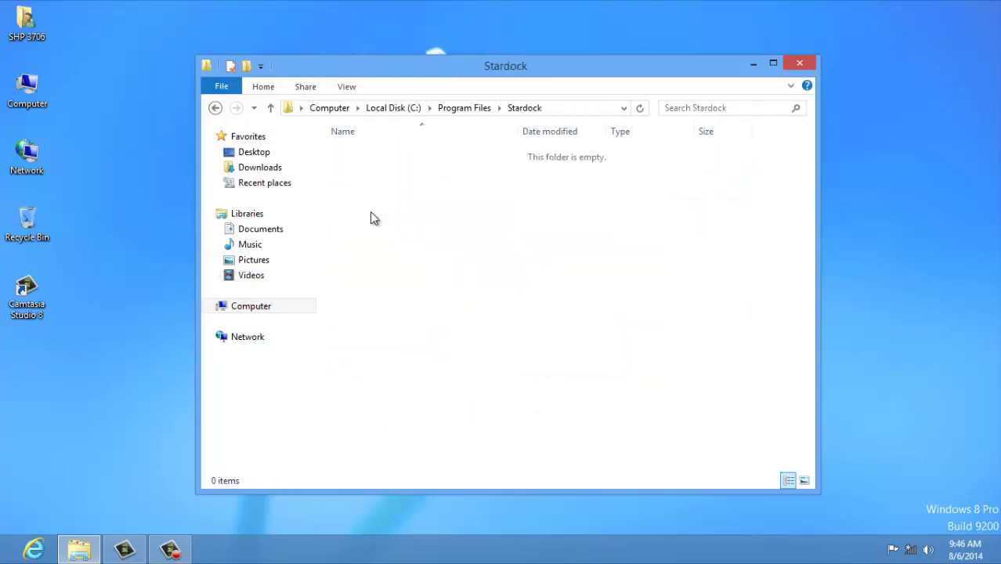
pyautogui.click(372, 152)
pyautogui.doubleClick(371, 152)
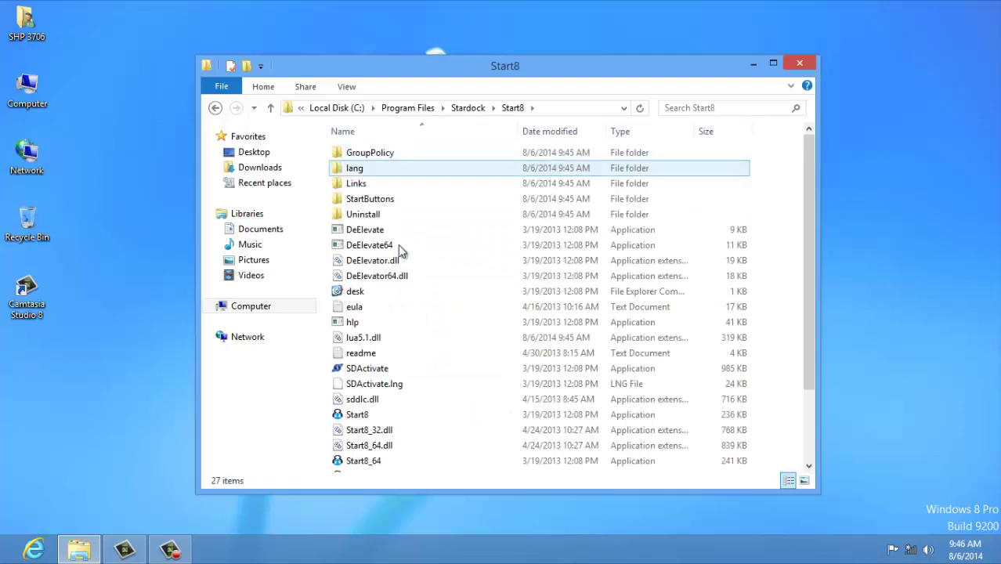
pyautogui.rightClick(777, 351)
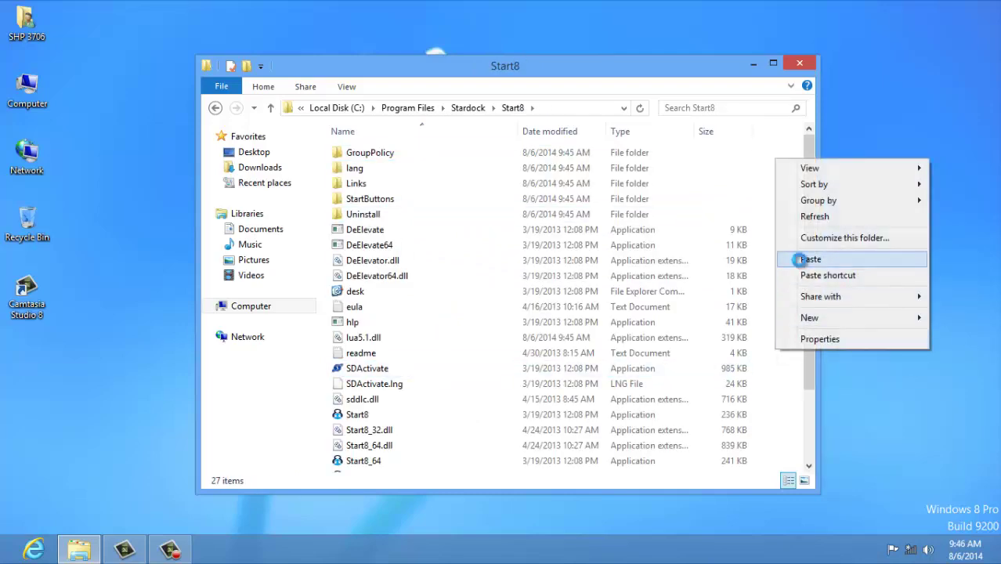
pyautogui.click(804, 265)
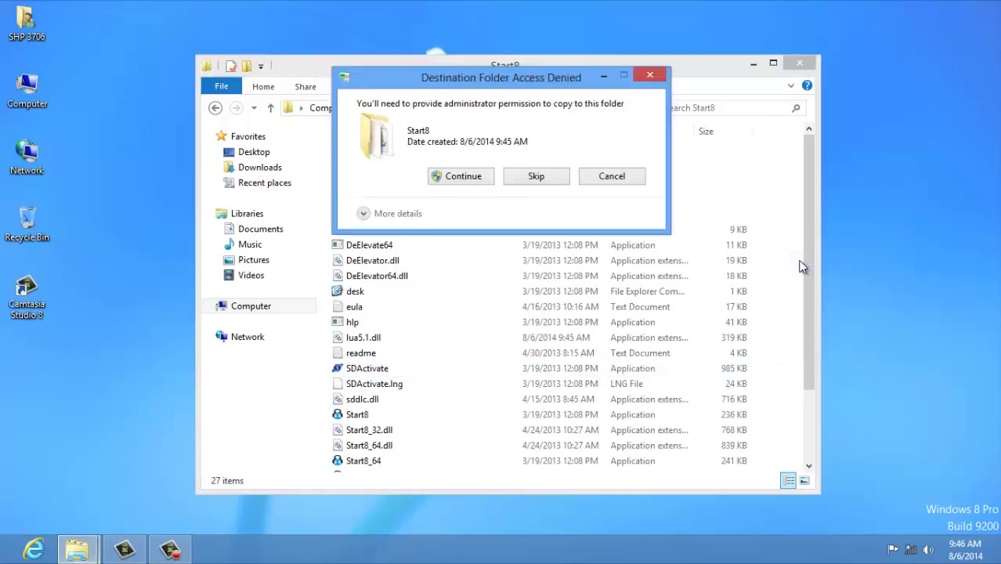
pyautogui.click(469, 178)
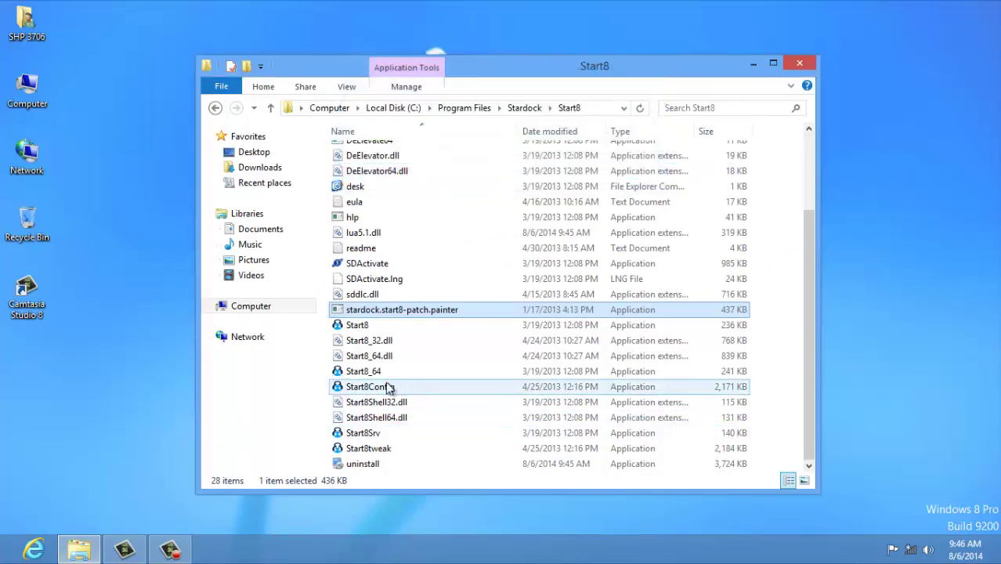
pyautogui.click(800, 64)
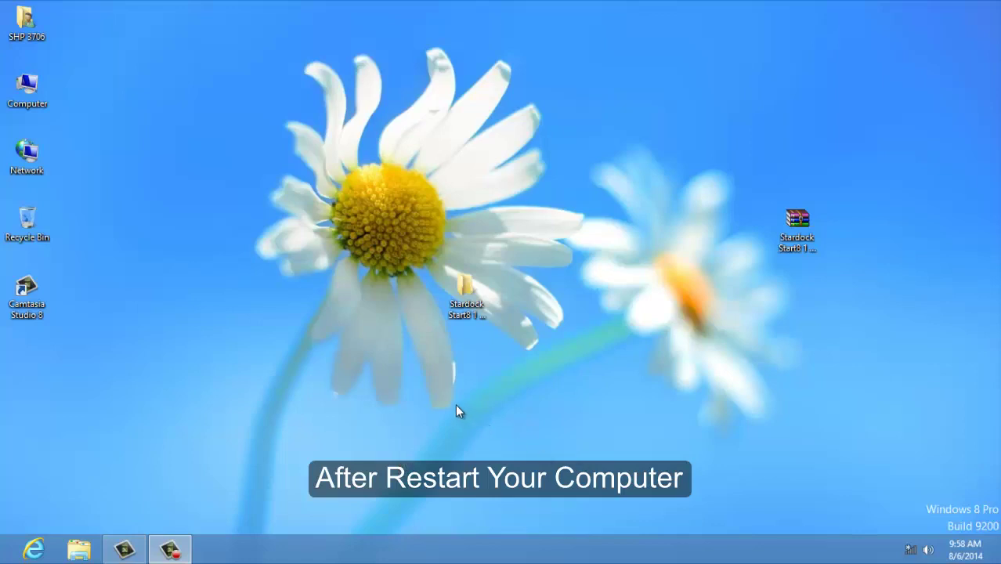
# Open the Start8 program folder at C:\Program Files\Stardock\Start8.
pyautogui.doubleClick(29, 100)
pyautogui.doubleClick(439, 166)
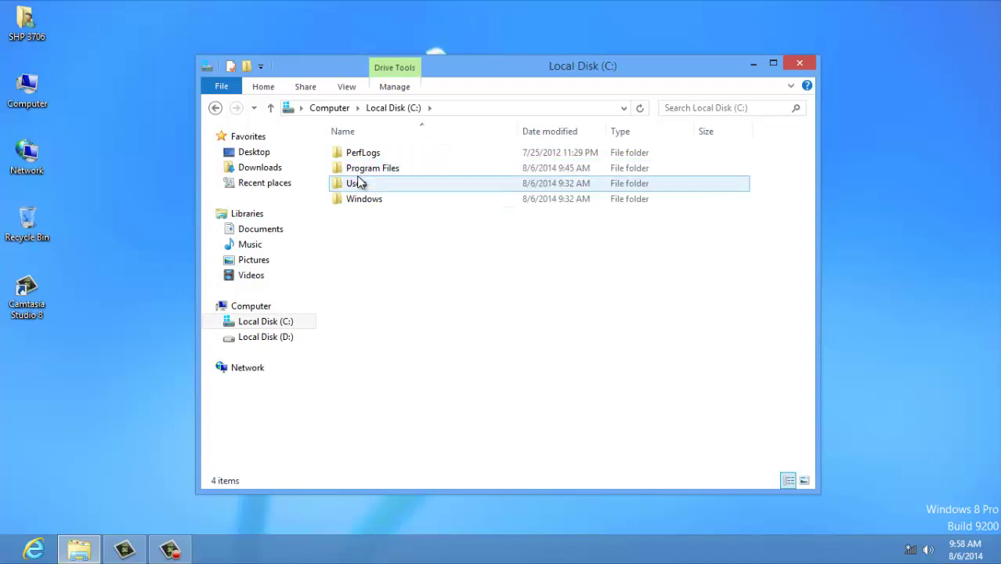
pyautogui.doubleClick(373, 168)
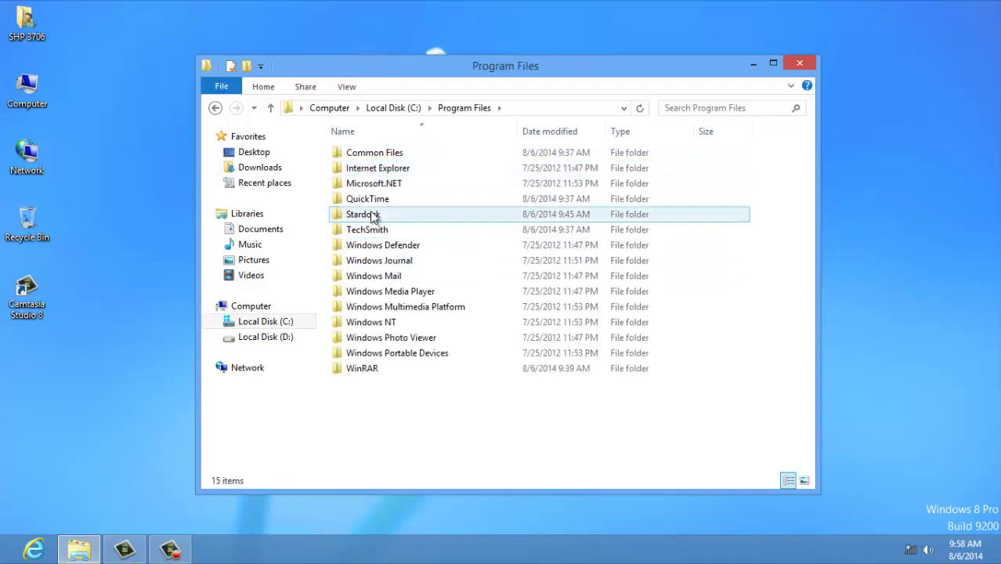
pyautogui.doubleClick(372, 214)
pyautogui.doubleClick(383, 156)
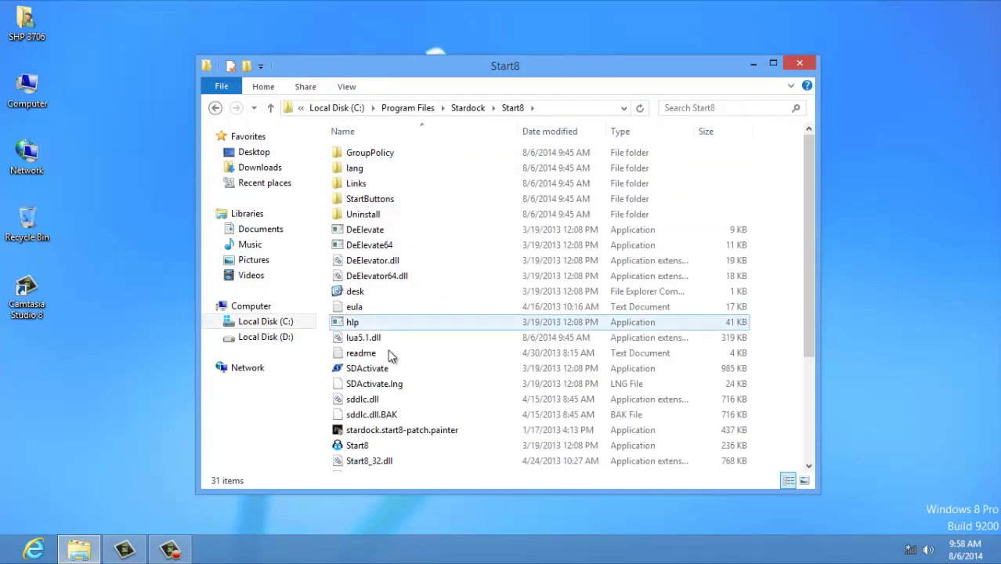
# Run stardock.start8-patch.painter, apply the patch, exit the patcher and close the Start8 folder window.
pyautogui.doubleClick(394, 431)
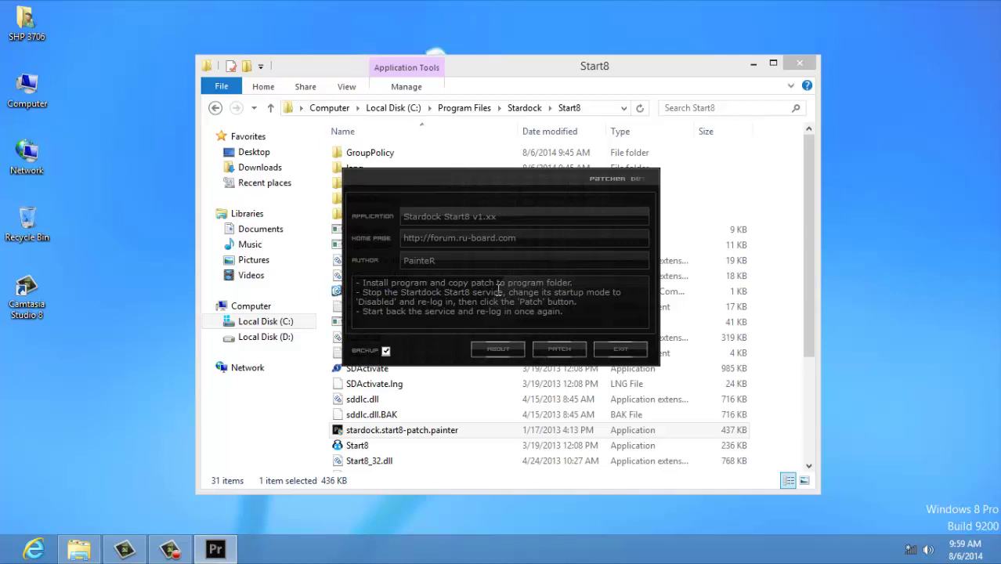
pyautogui.click(563, 352)
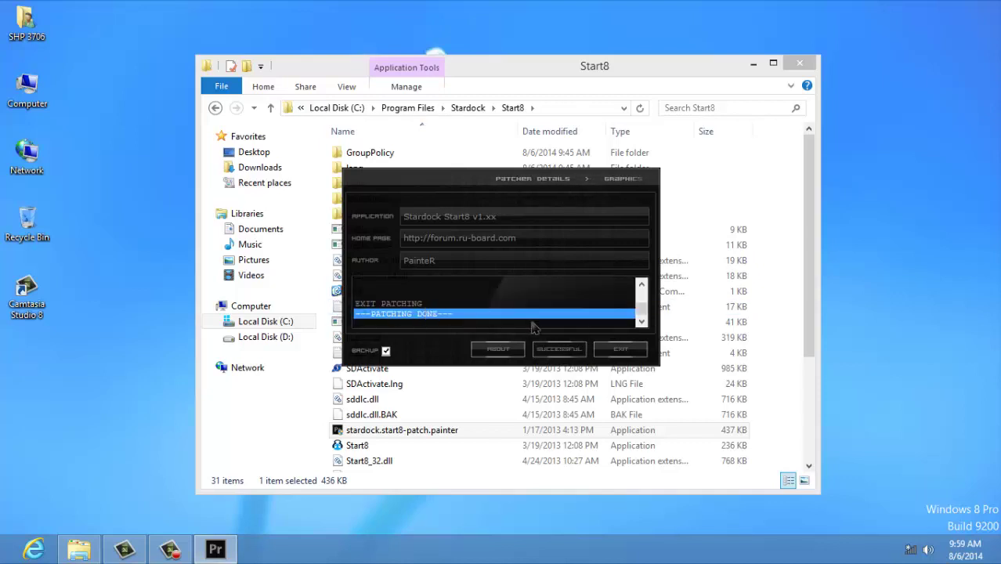
pyautogui.click(613, 350)
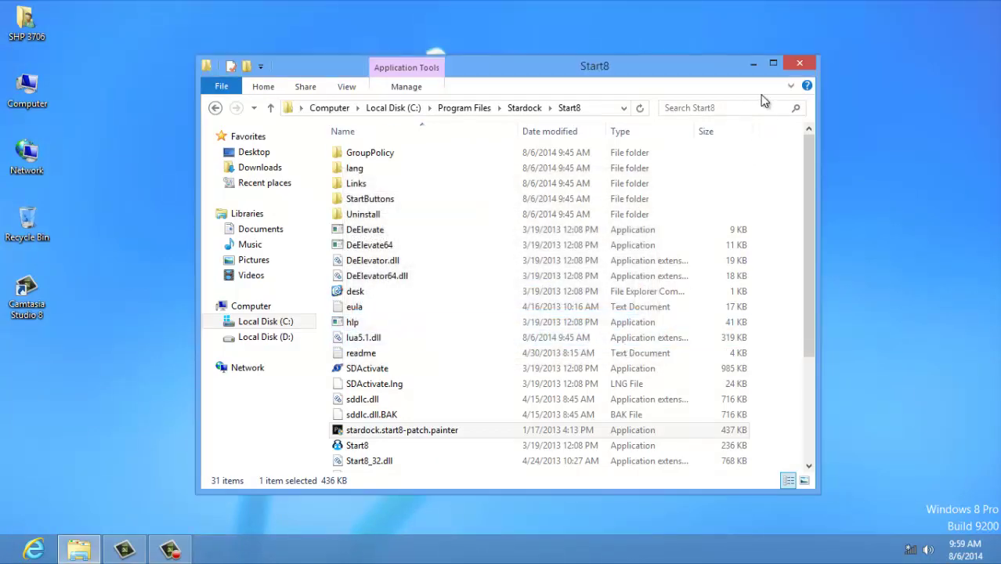
pyautogui.click(798, 65)
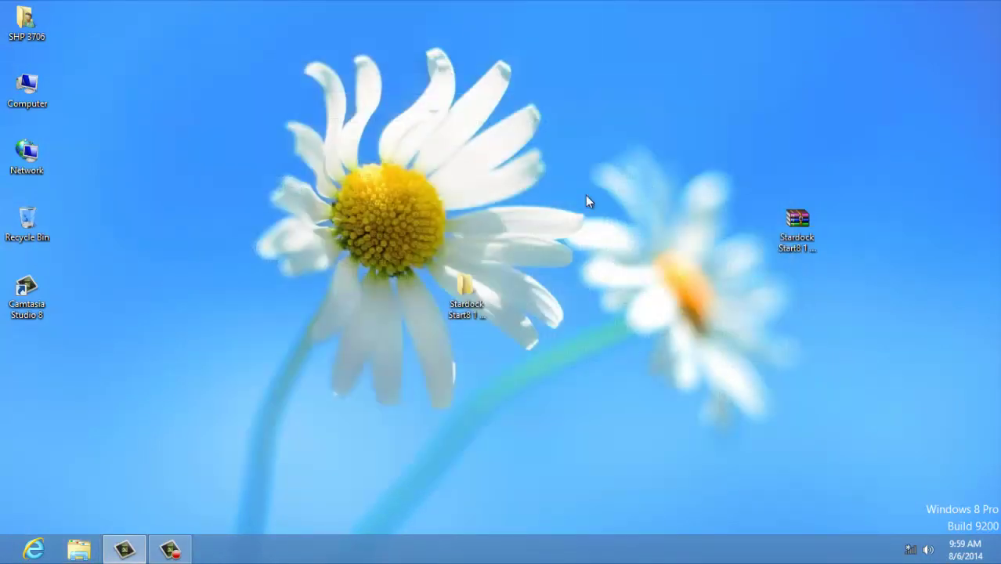
pyautogui.rightClick(337, 183)
pyautogui.click(364, 225)
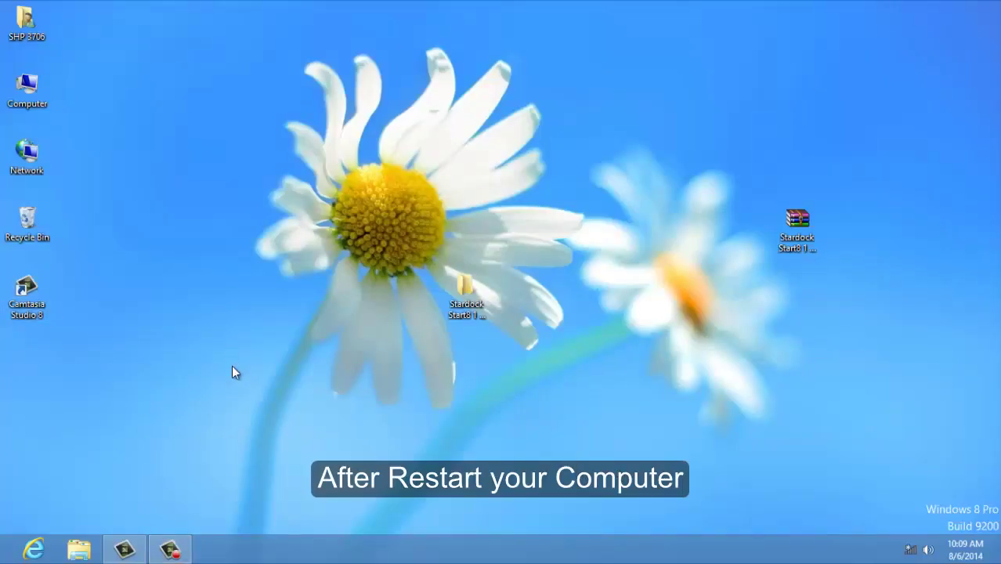
pyautogui.rightClick(226, 342)
pyautogui.click(246, 387)
pyautogui.rightClick(228, 372)
pyautogui.click(251, 413)
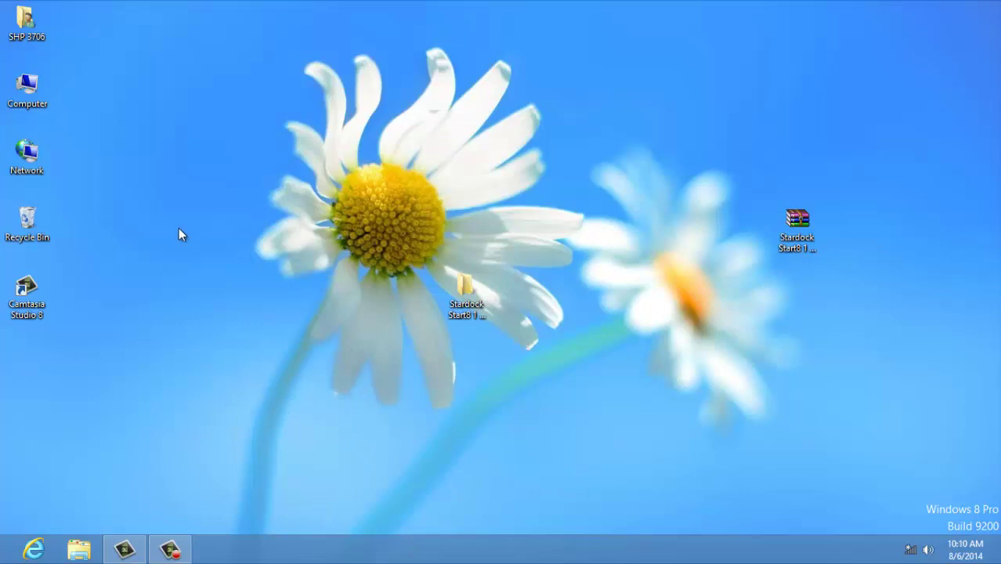
# Open the Services list in Computer Management and go to the services beginning with S.
pyautogui.rightClick(26, 100)
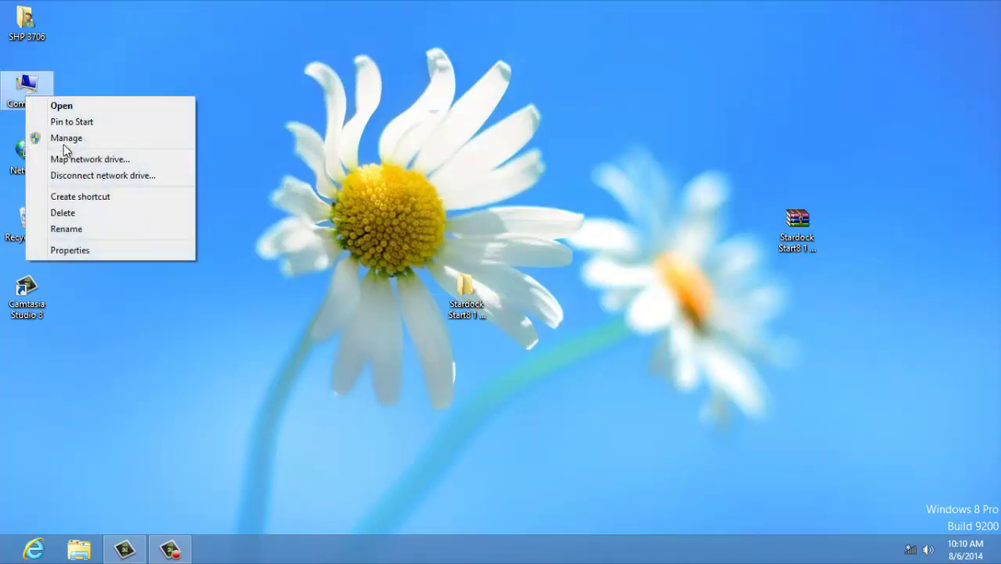
pyautogui.click(67, 140)
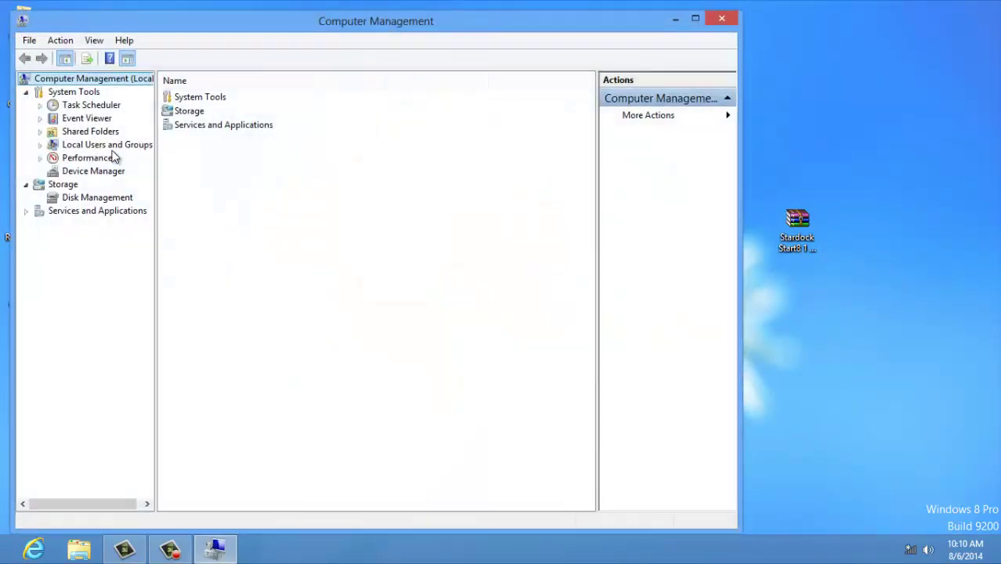
pyautogui.click(25, 211)
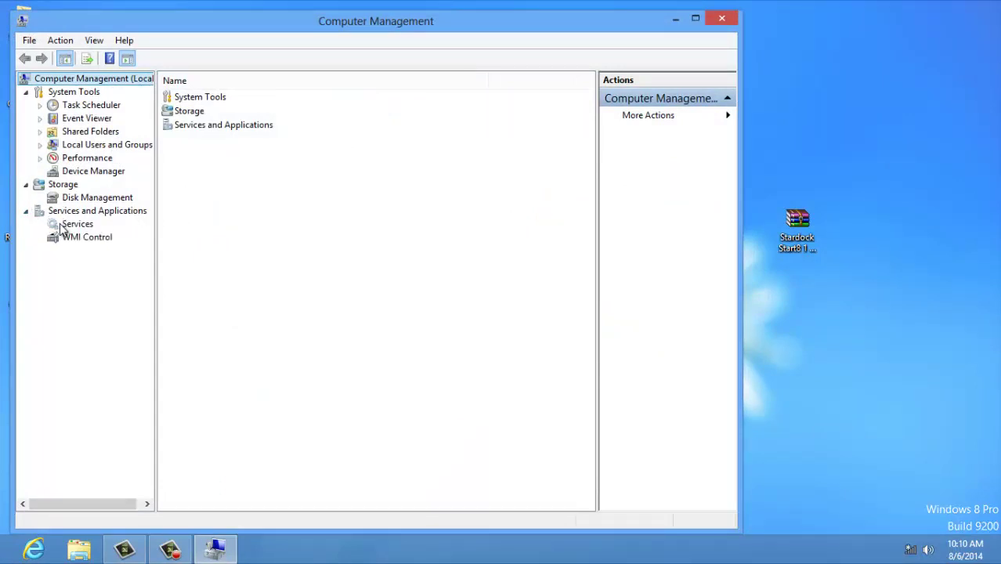
pyautogui.click(66, 226)
pyautogui.click(378, 213)
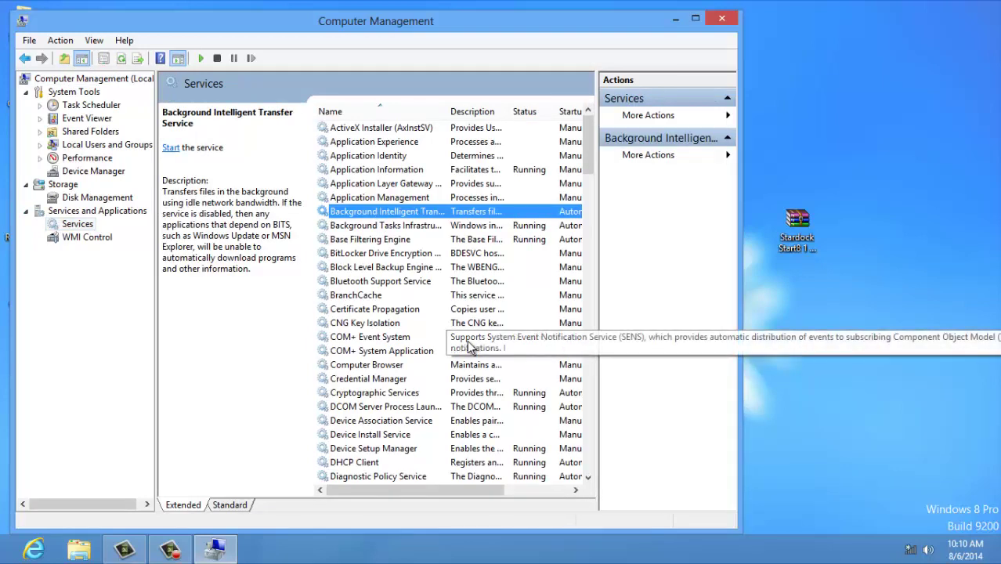
pyautogui.press('s')
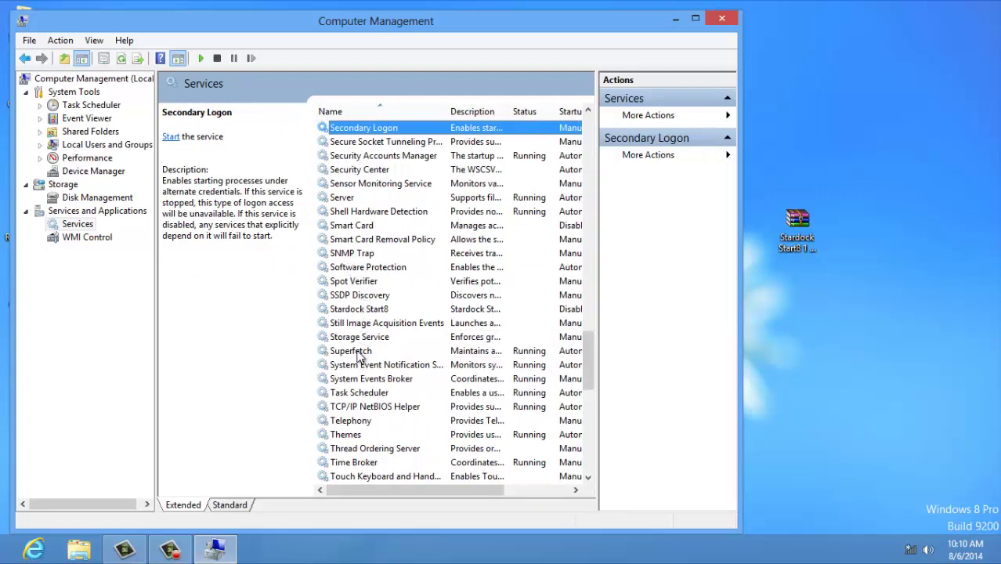
# Set the Stardock Start8 service's startup type to Automatic, start the service, and close Computer Management.
pyautogui.click(359, 311)
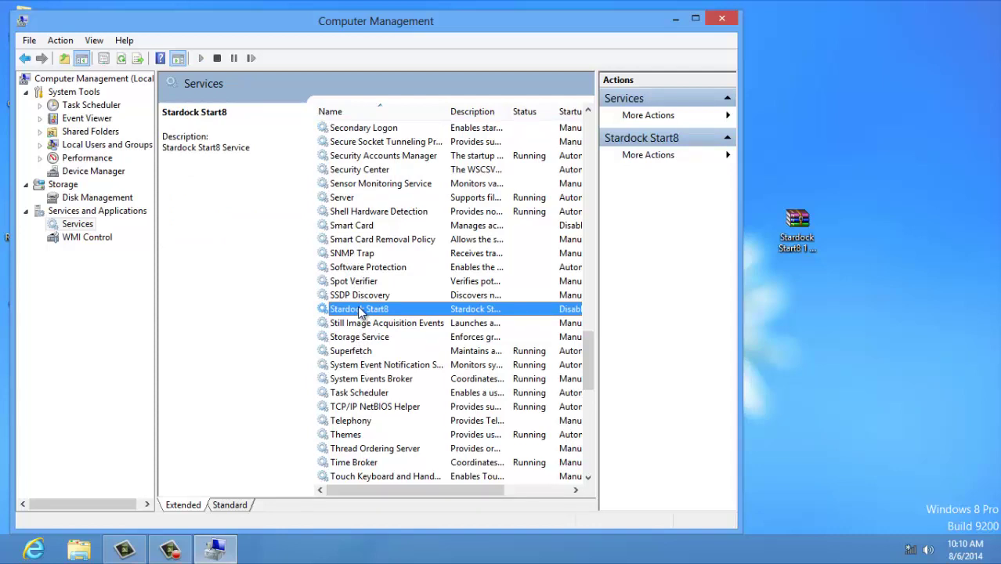
pyautogui.doubleClick(360, 310)
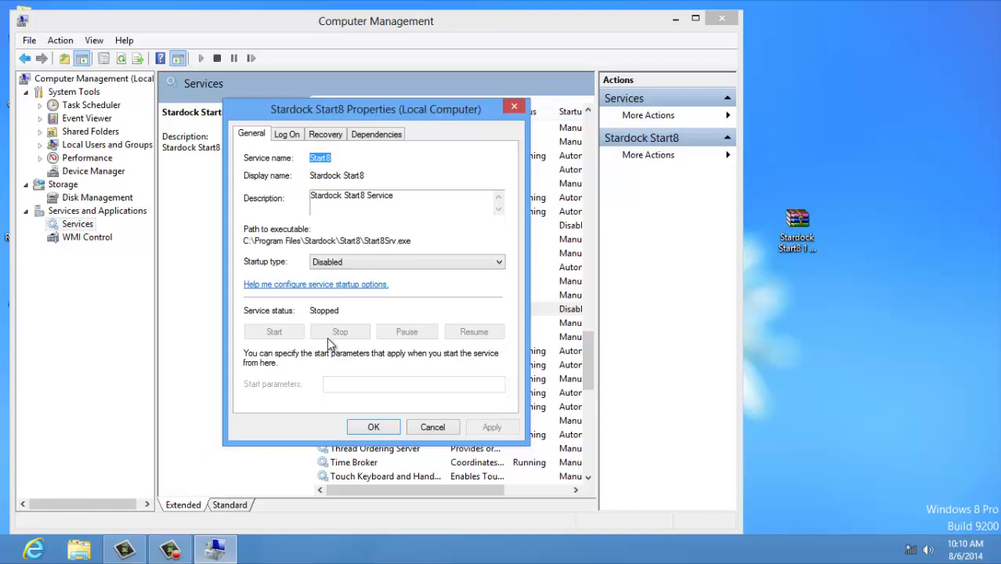
pyautogui.click(439, 263)
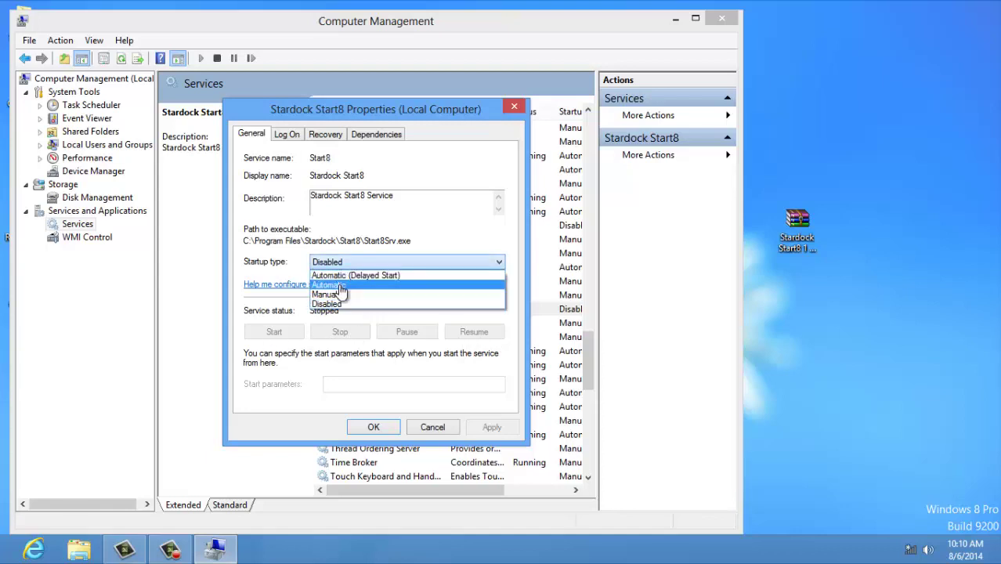
pyautogui.click(339, 285)
pyautogui.click(492, 427)
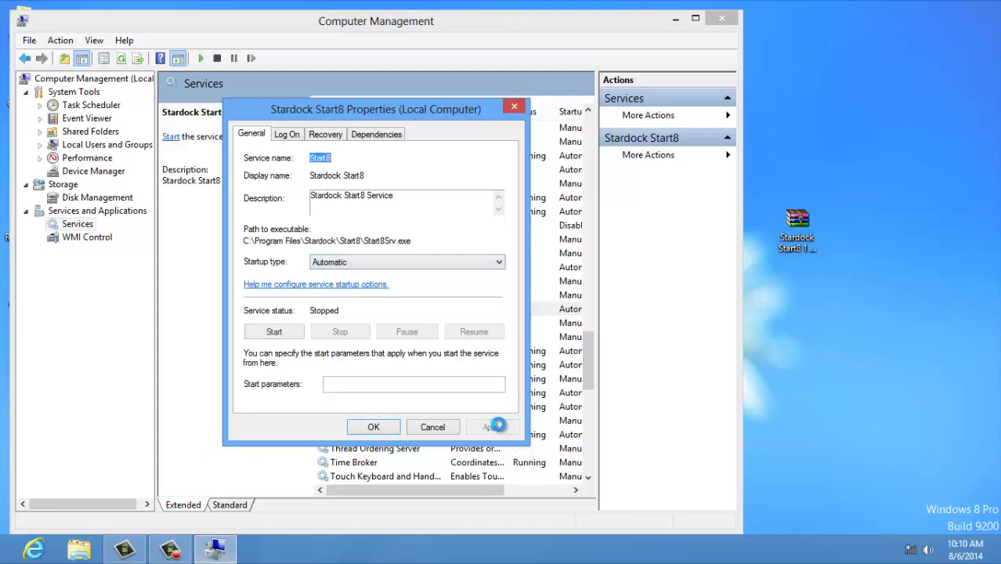
pyautogui.click(269, 333)
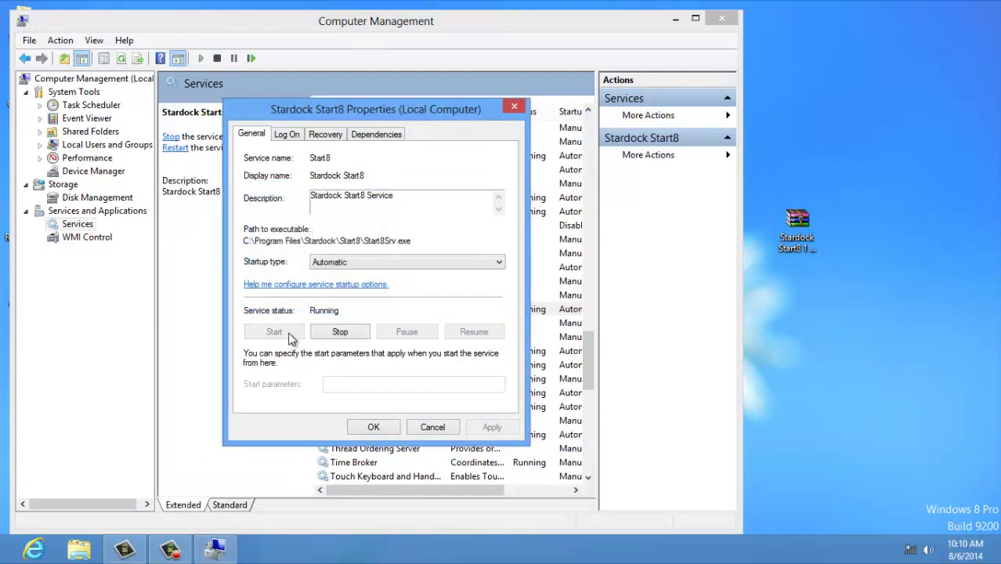
pyautogui.click(375, 428)
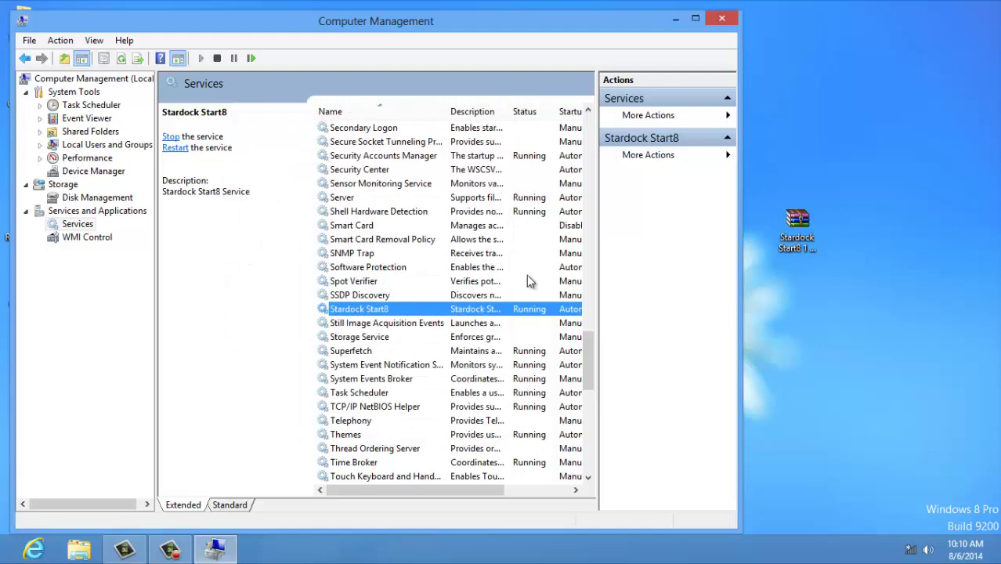
pyautogui.click(725, 22)
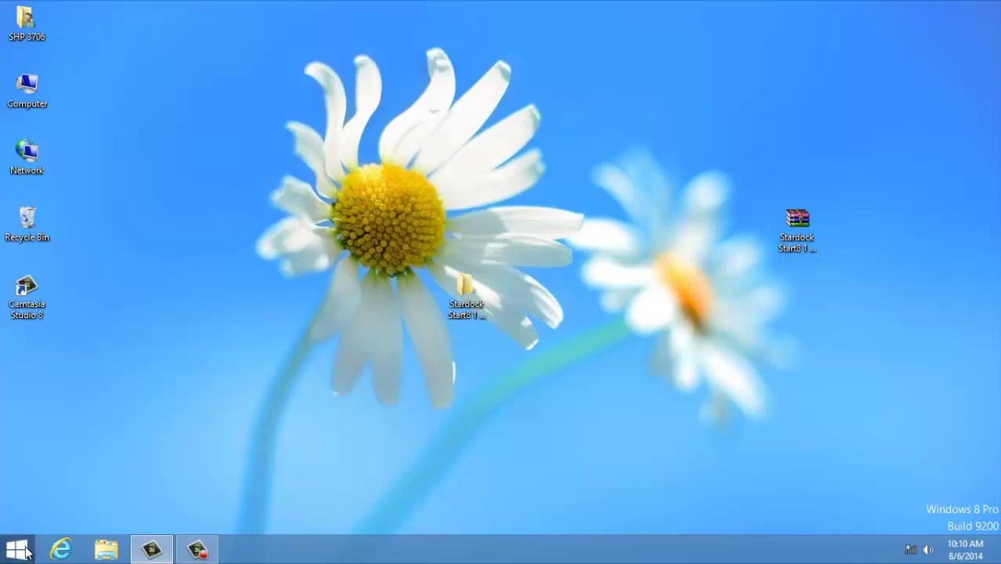
# Open the Start8 configuration from the Start menu and review its Style, Configure and Control settings.
pyautogui.click(17, 551)
pyautogui.rightClick(282, 492)
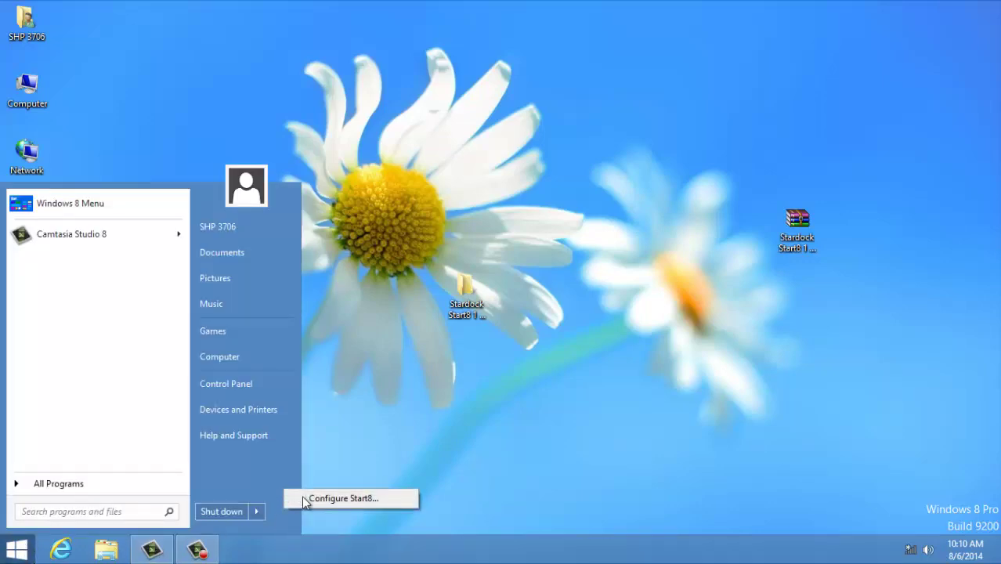
pyautogui.click(337, 499)
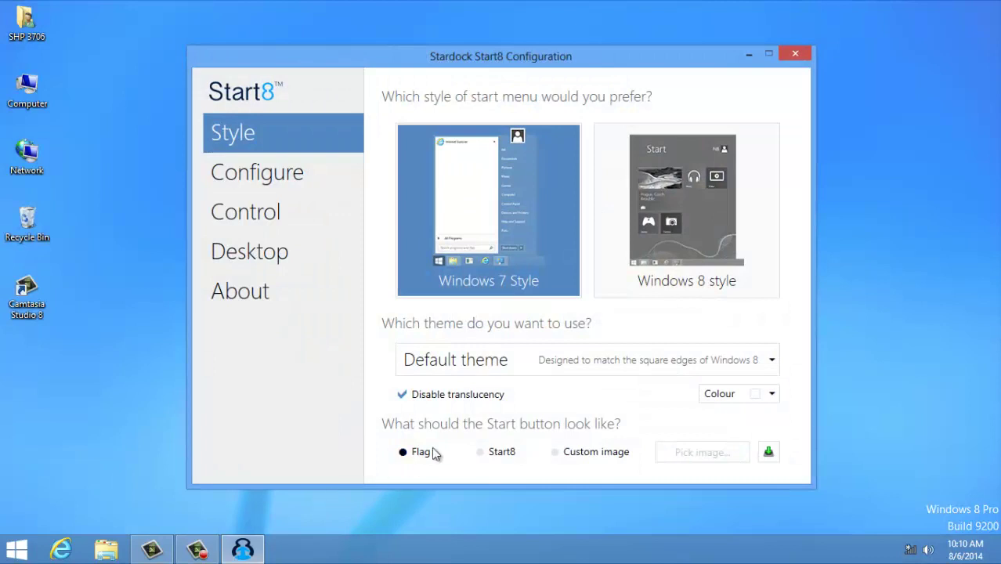
pyautogui.click(270, 182)
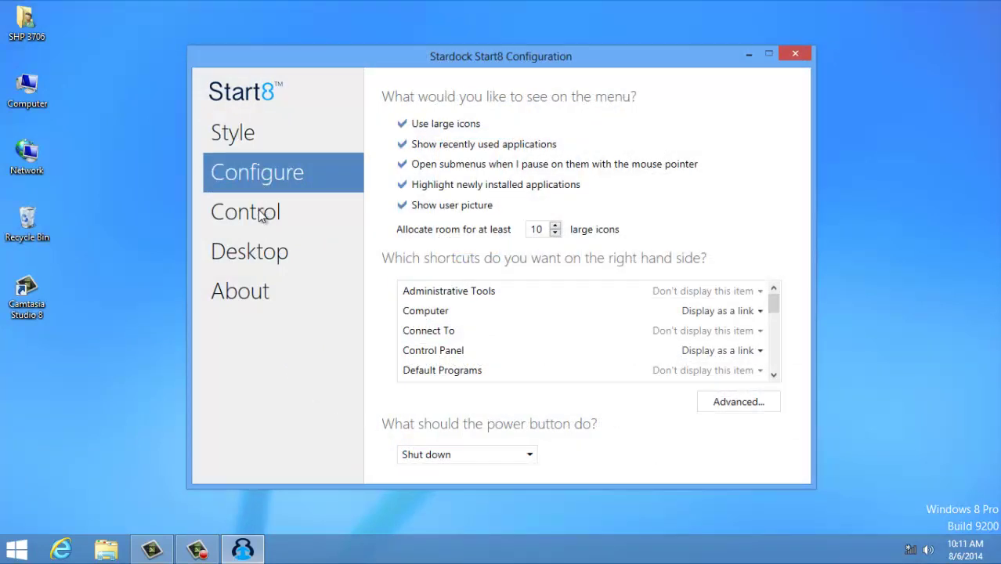
pyautogui.click(260, 216)
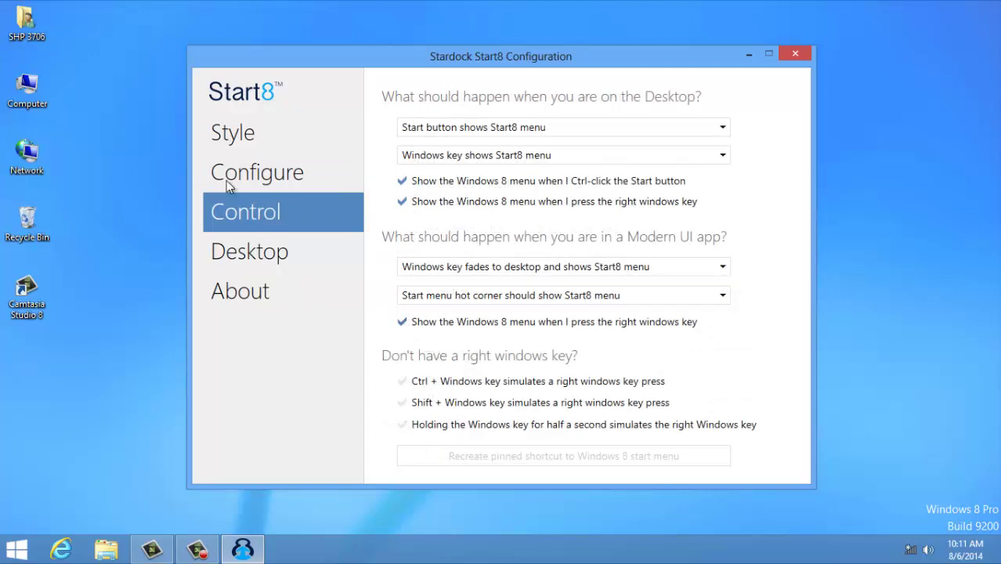
# Disable all Windows 8 hot corners when at the Desktop, view the About page, and close the Start8 configuration.
pyautogui.click(268, 264)
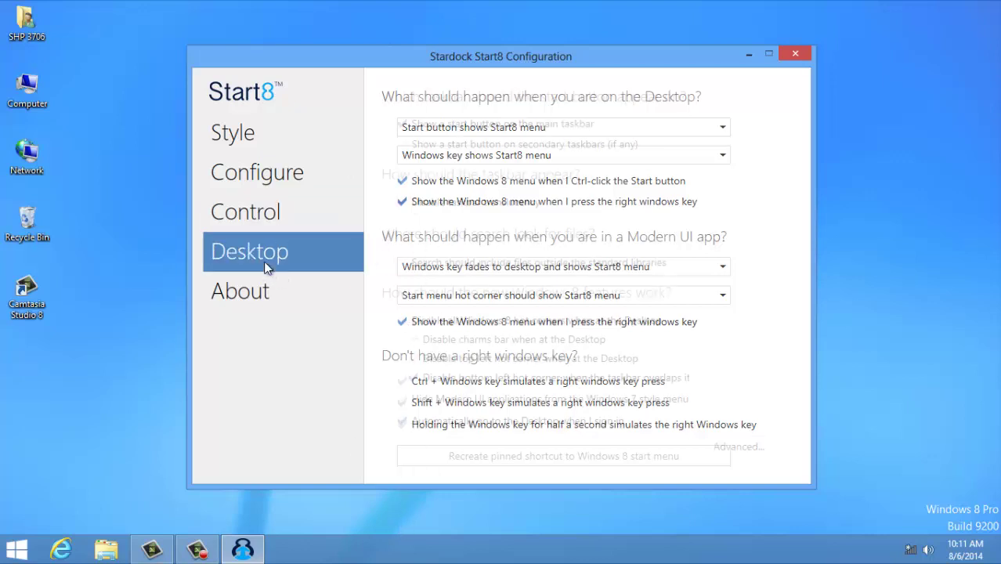
pyautogui.click(403, 320)
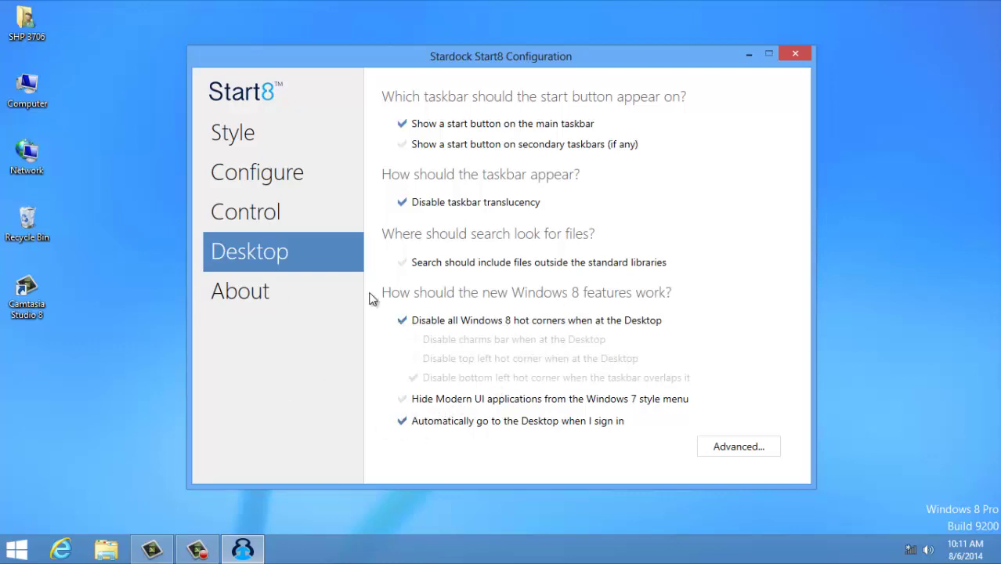
pyautogui.click(235, 290)
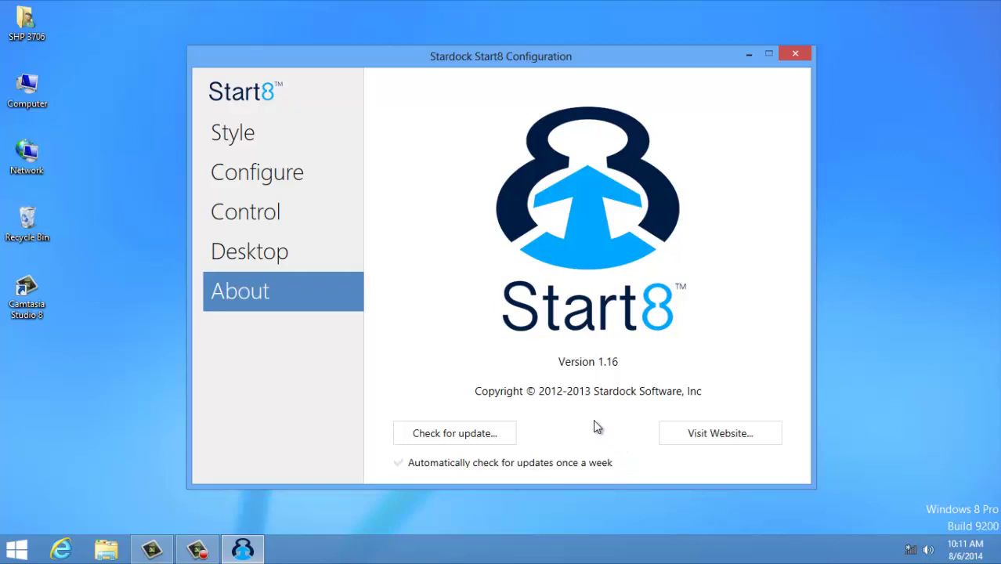
pyautogui.click(793, 54)
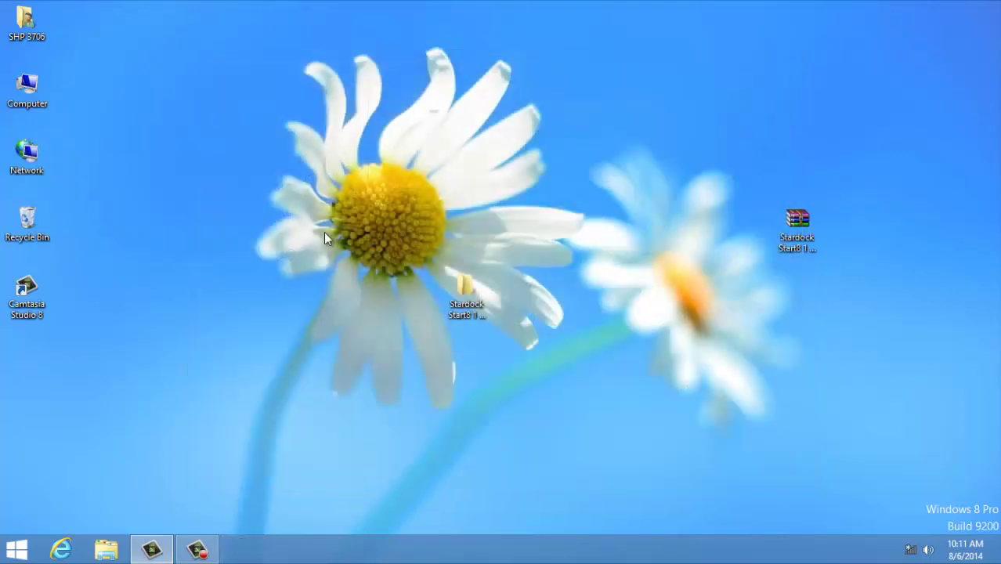
pyautogui.rightClick(324, 229)
pyautogui.click(349, 268)
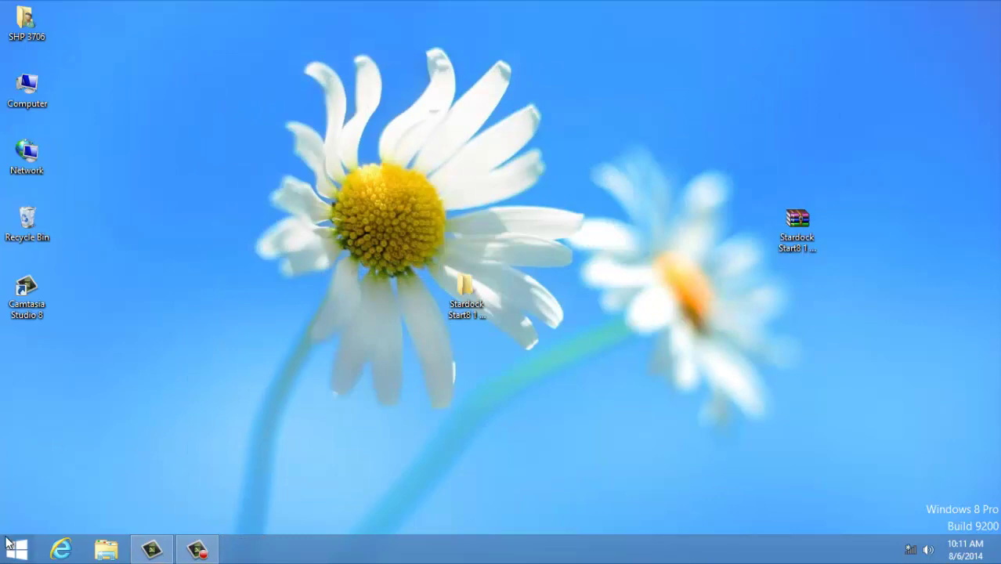
pyautogui.click(17, 549)
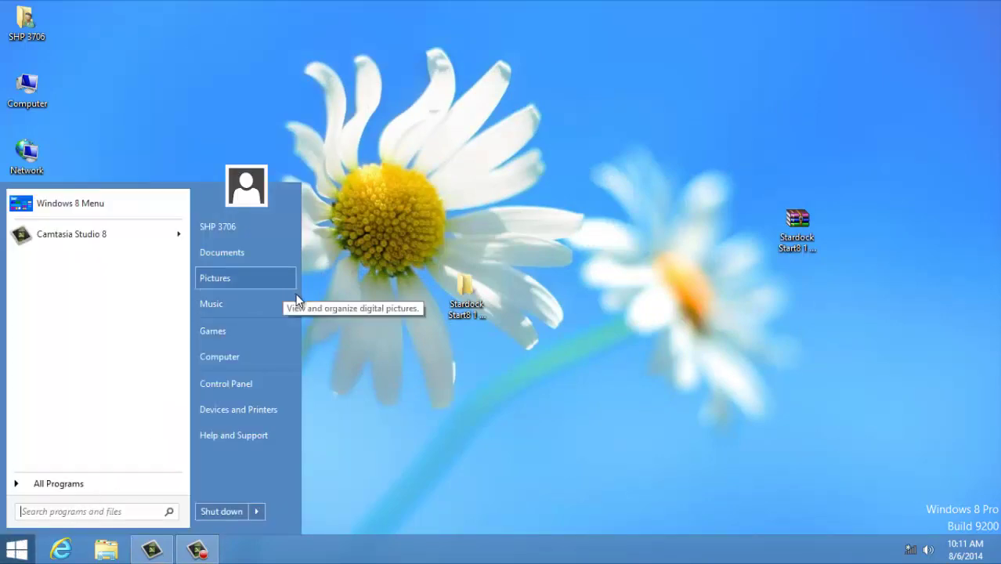
pyautogui.rightClick(436, 345)
pyautogui.click(455, 386)
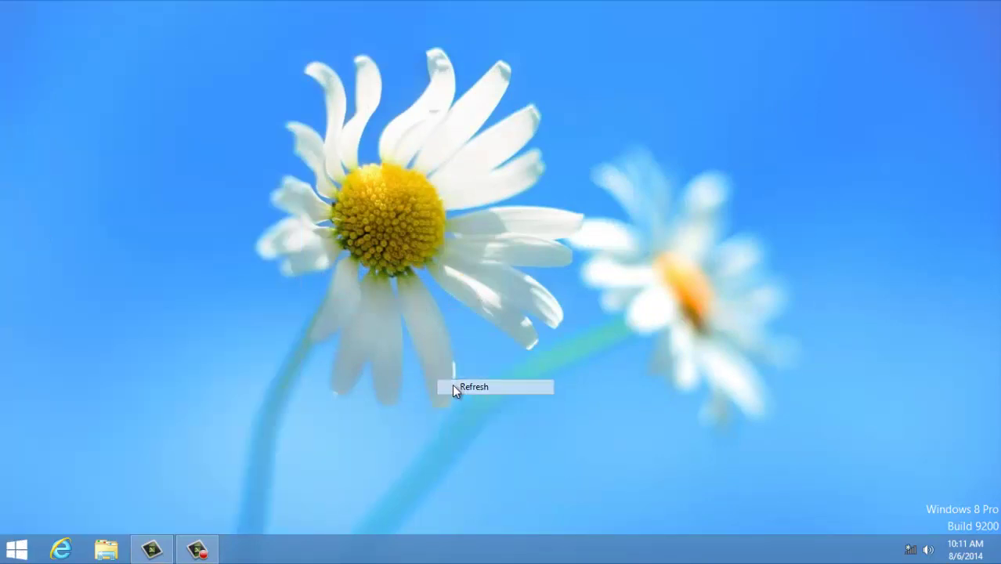
pyautogui.rightClick(375, 375)
pyautogui.click(401, 417)
pyautogui.rightClick(368, 363)
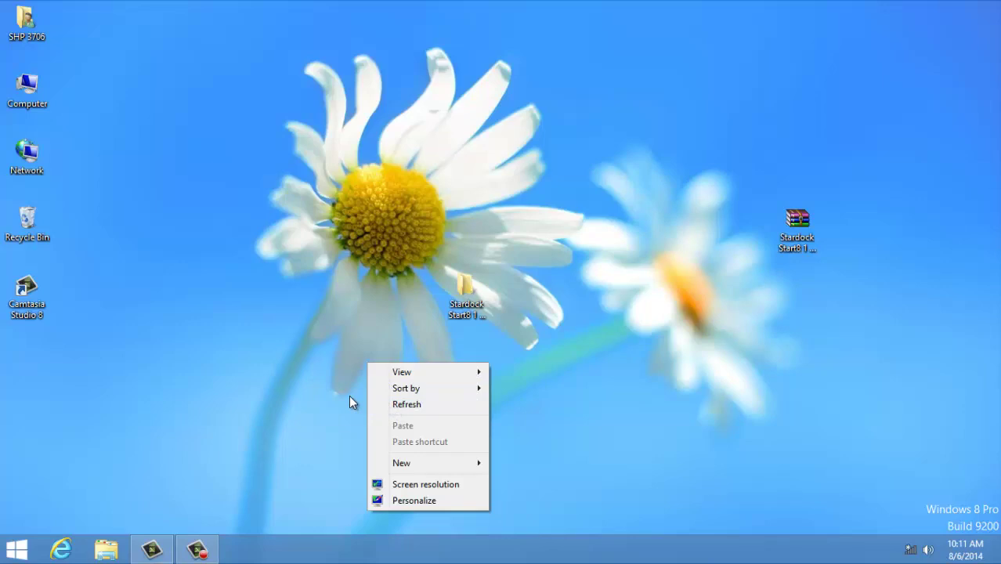
pyautogui.click(119, 302)
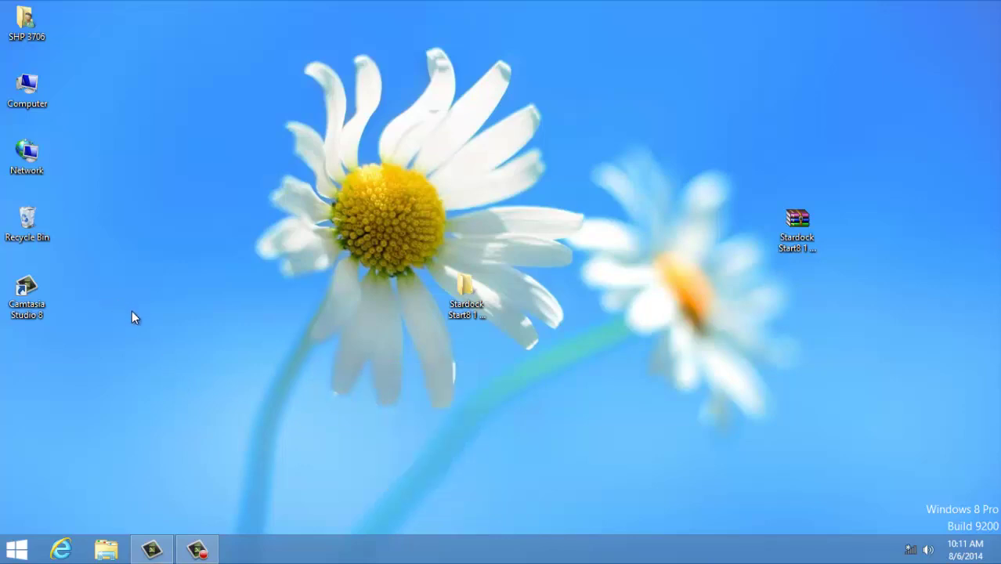